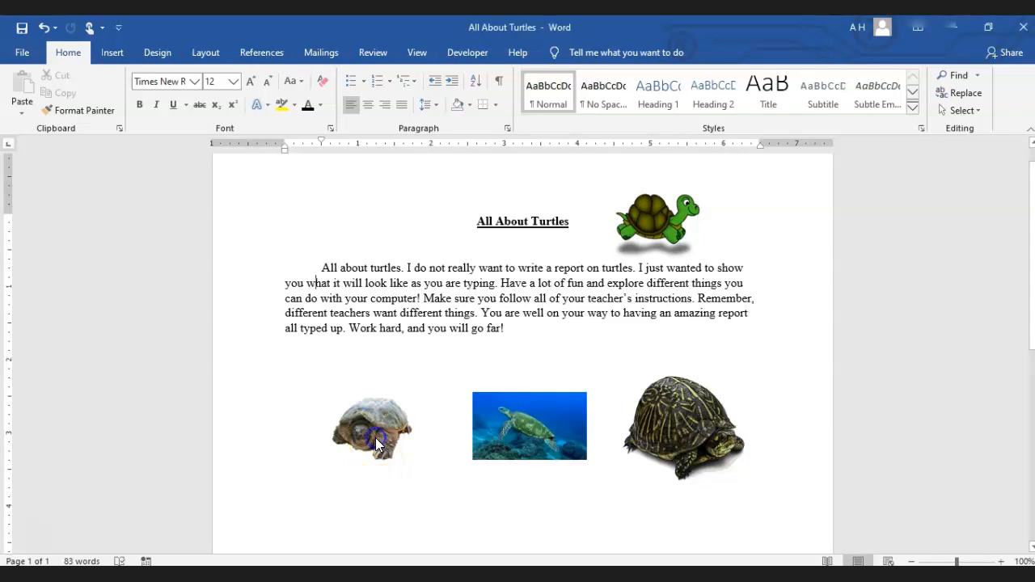
left_click(375, 438)
Show the picture formatting tools and preview the full range of picture styles on the middle sea turtle picture
left_click(577, 49)
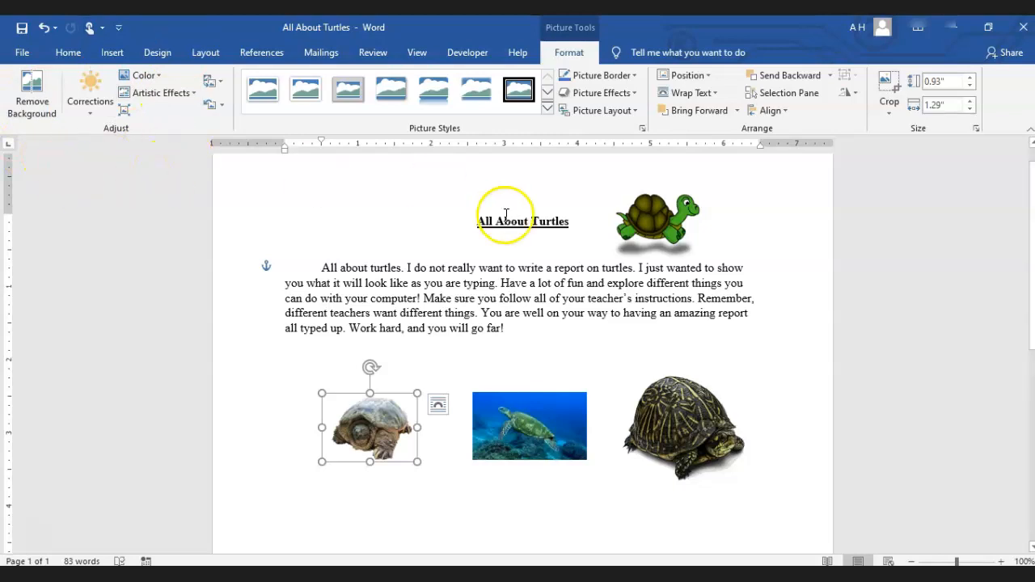
left_click(509, 409)
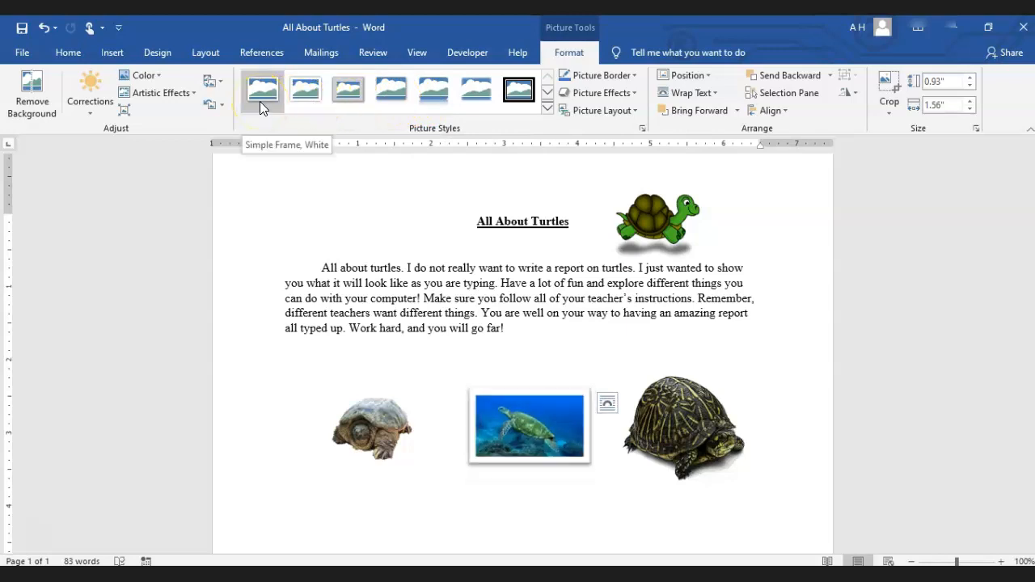
left_click(306, 102)
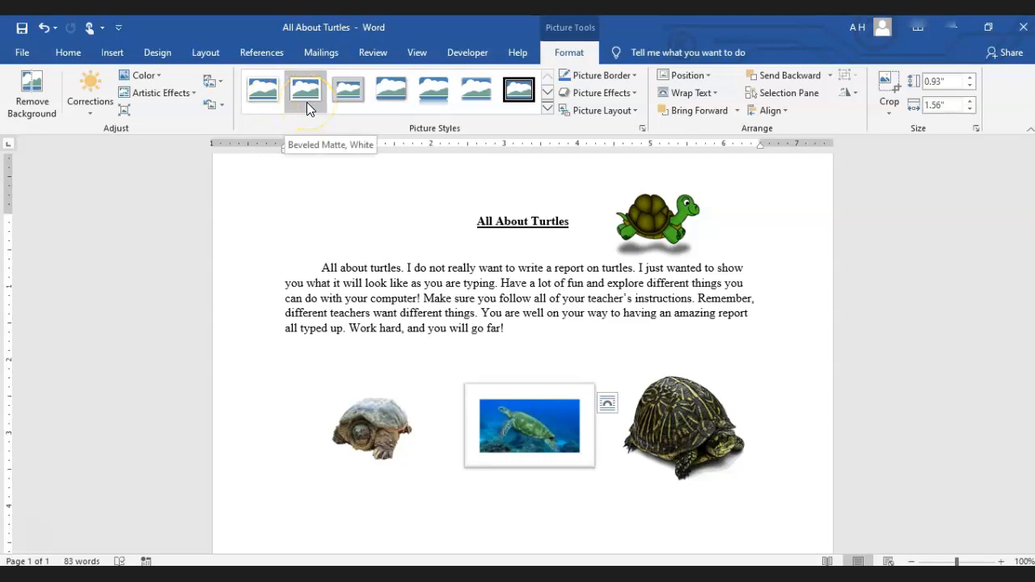
left_click(342, 99)
left_click(374, 98)
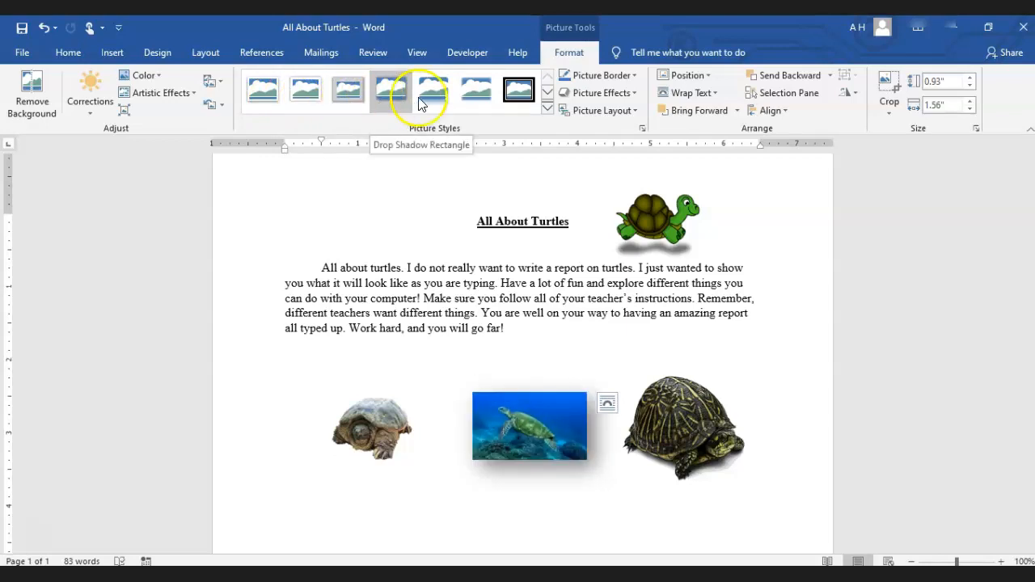
left_click(476, 104)
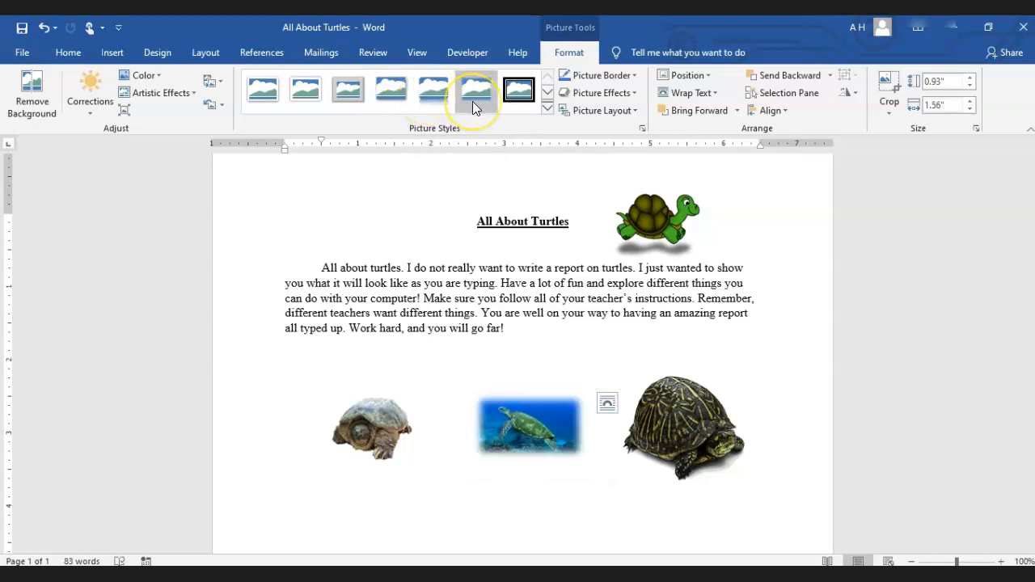
left_click(515, 100)
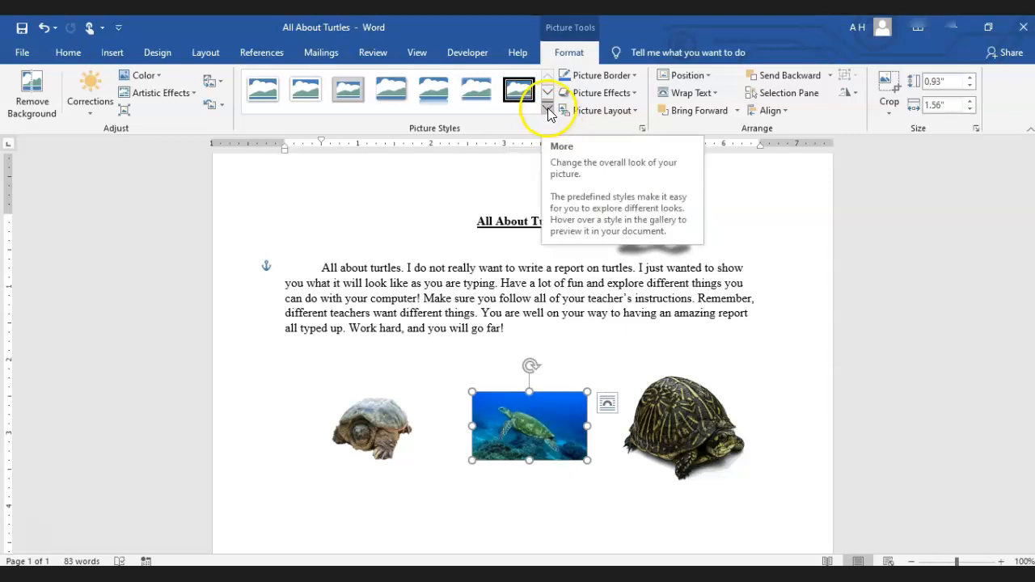
left_click(547, 96)
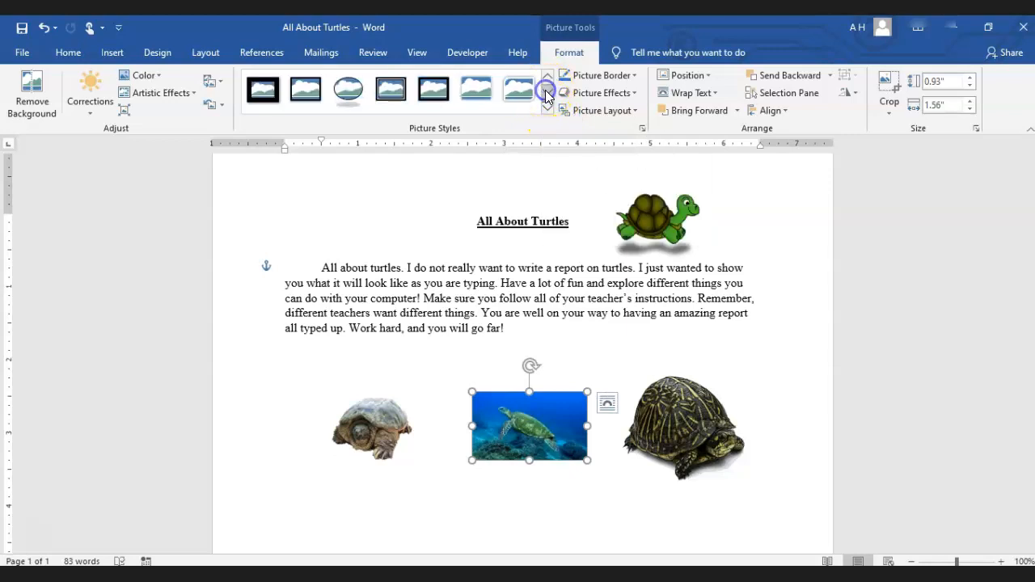
left_click(547, 108)
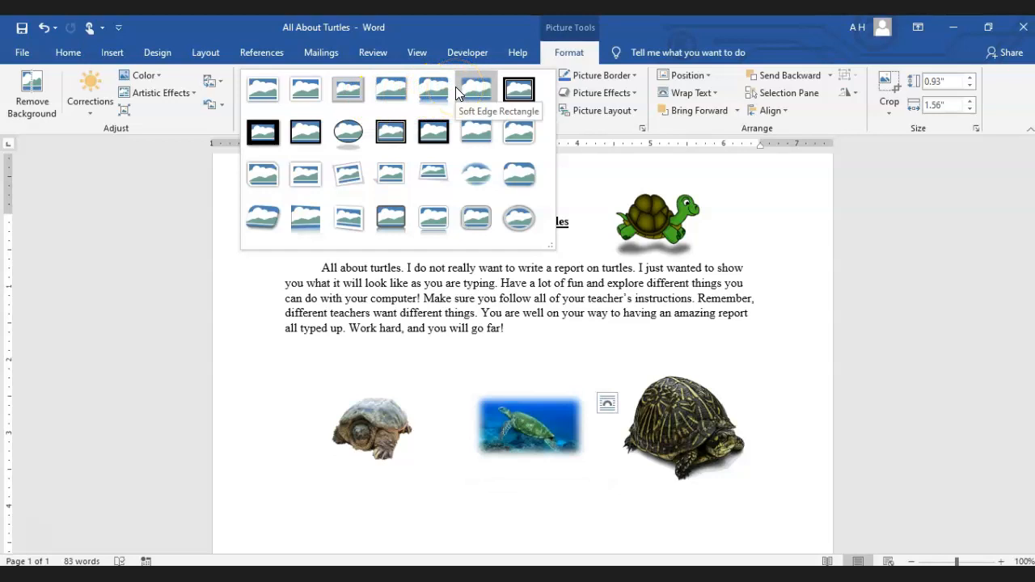
left_click(586, 144)
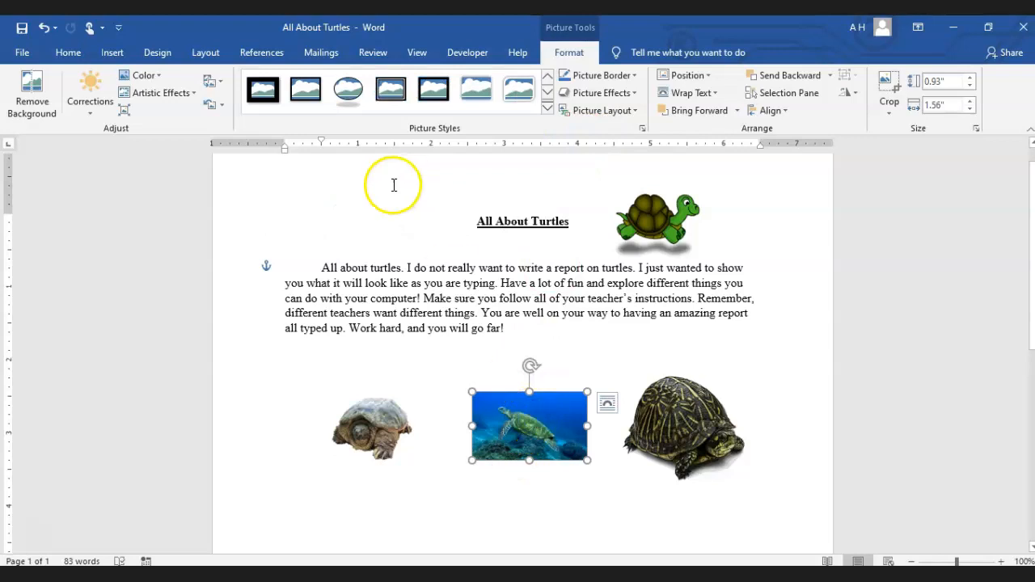
Add a dark orange border to the sea turtle picture and deselect it to check the edge
left_click(610, 80)
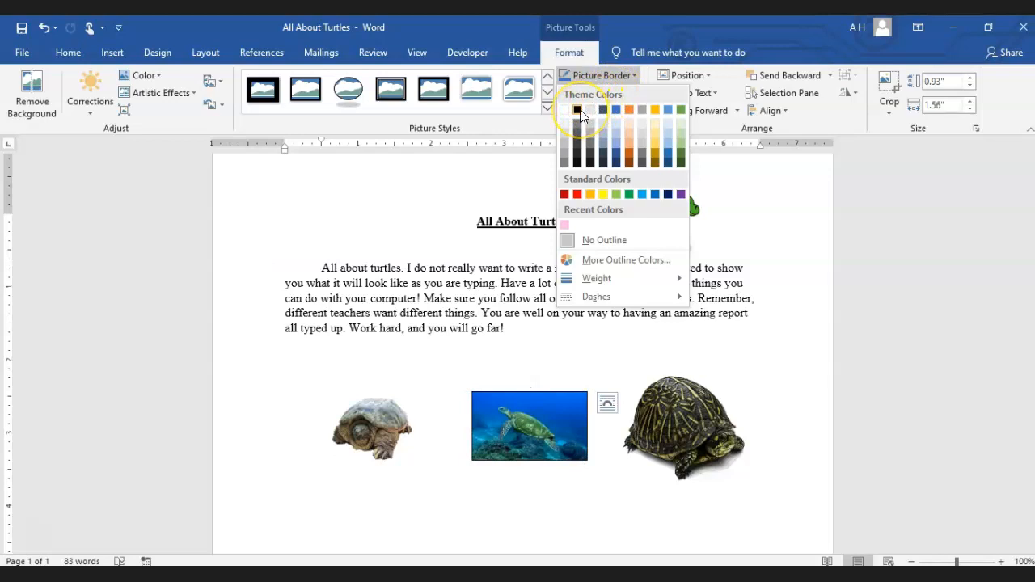
left_click(630, 155)
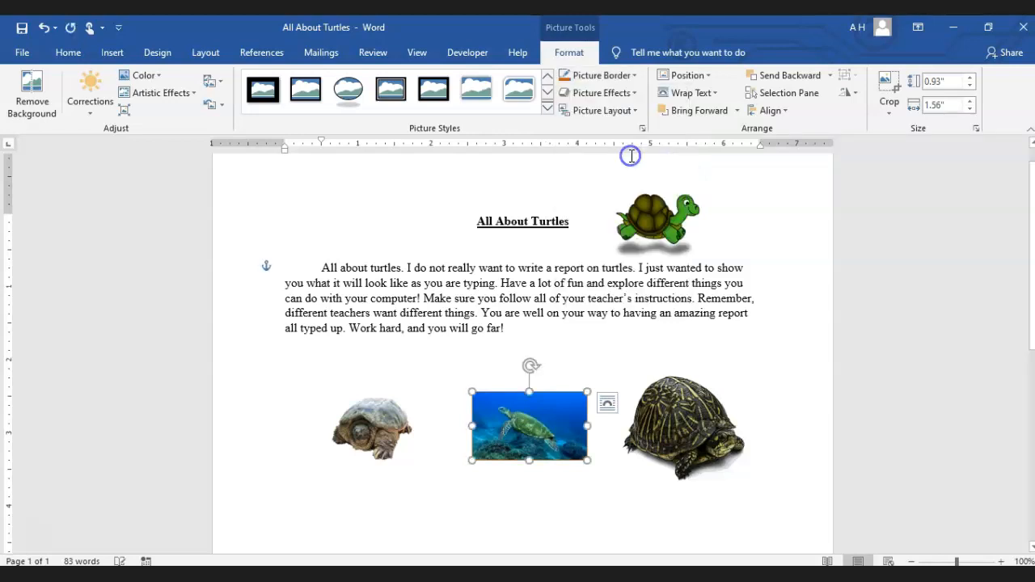
left_click(562, 369)
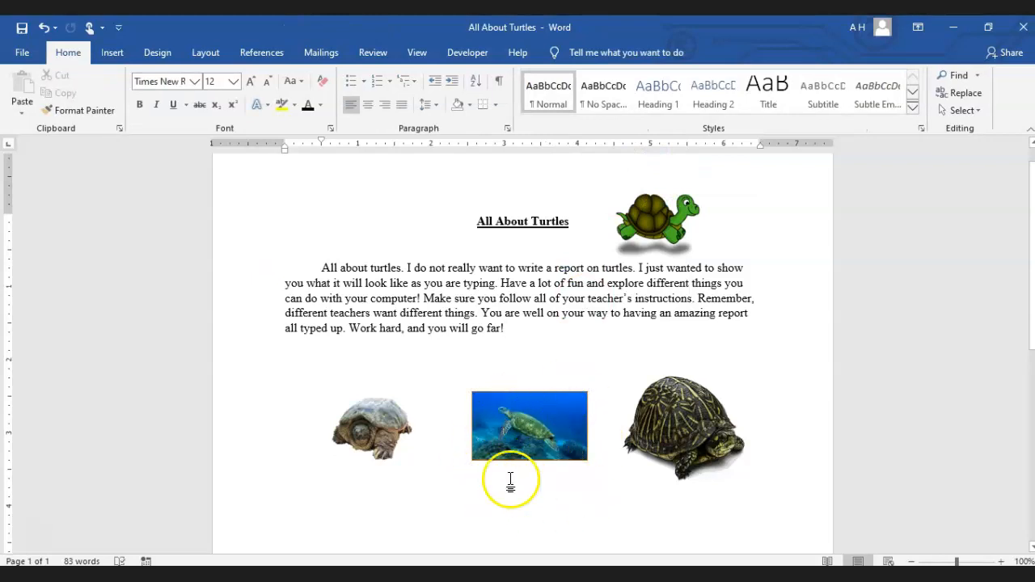
Open the detailed line settings for the sea turtle picture's border, try a gradient line and switch back to a solid line
left_click(534, 439)
left_click(605, 79)
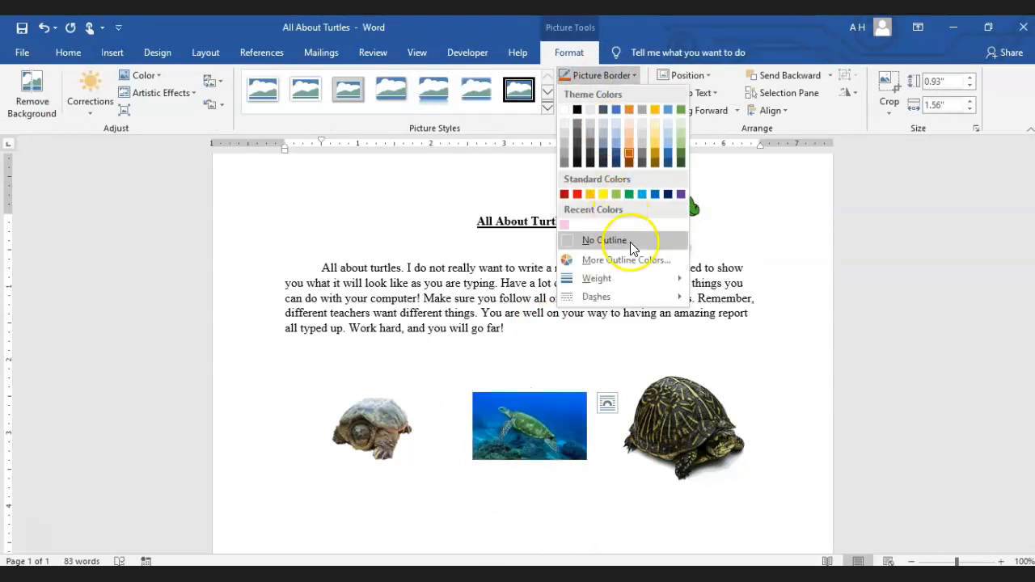
mouse_move(633, 280)
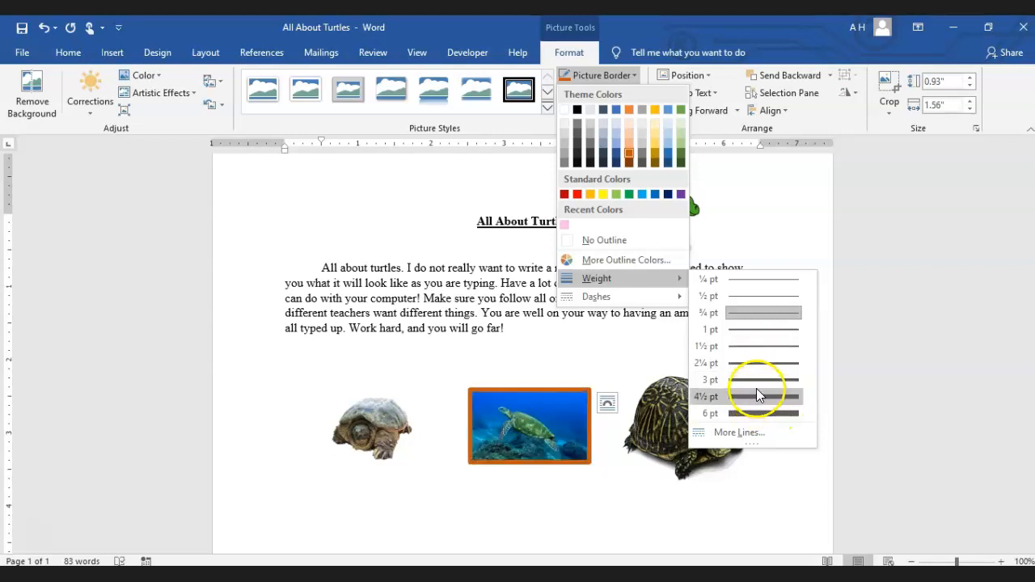
left_click(762, 433)
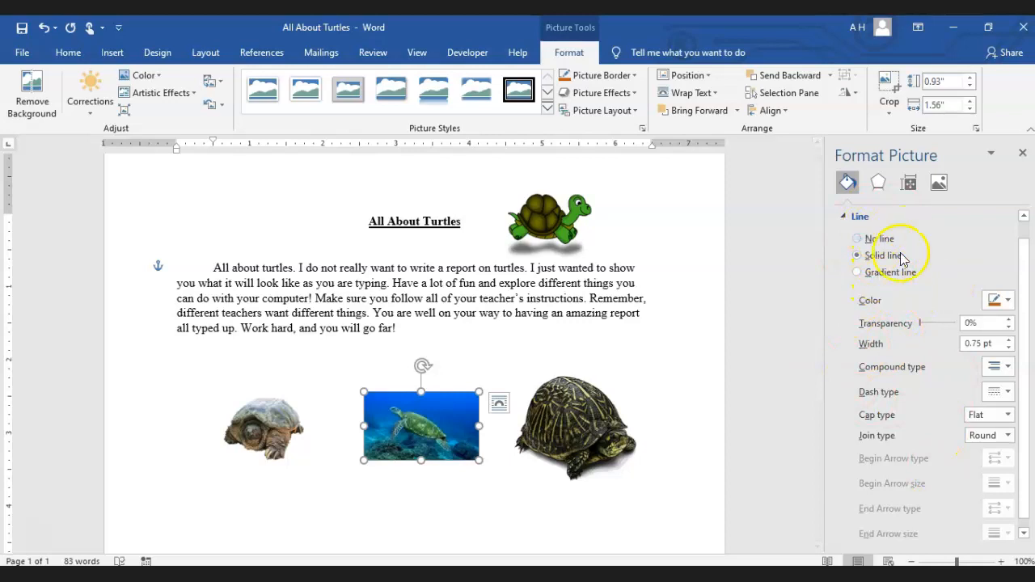
scroll(931, 327, "down", 1)
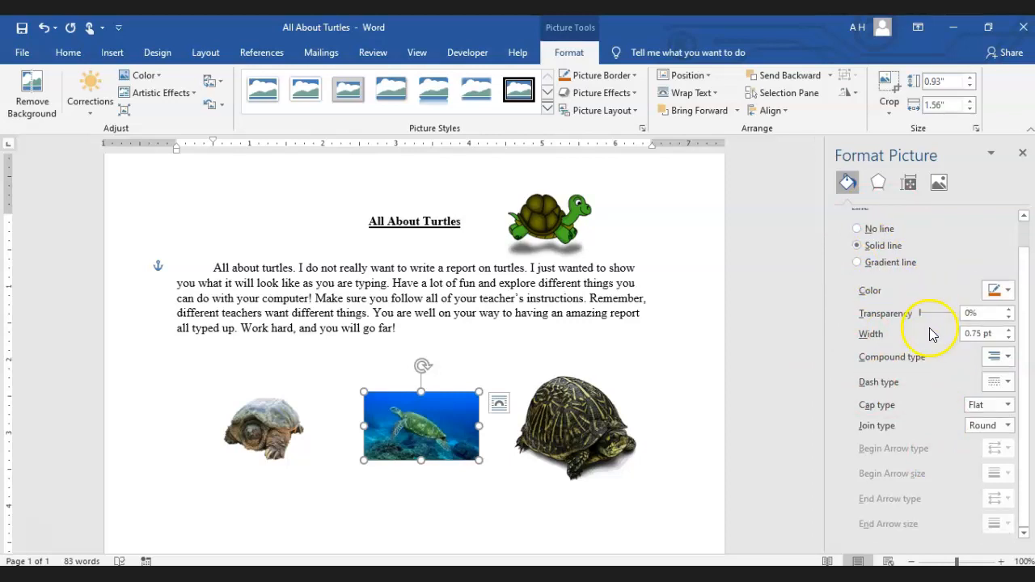
left_click(1009, 291)
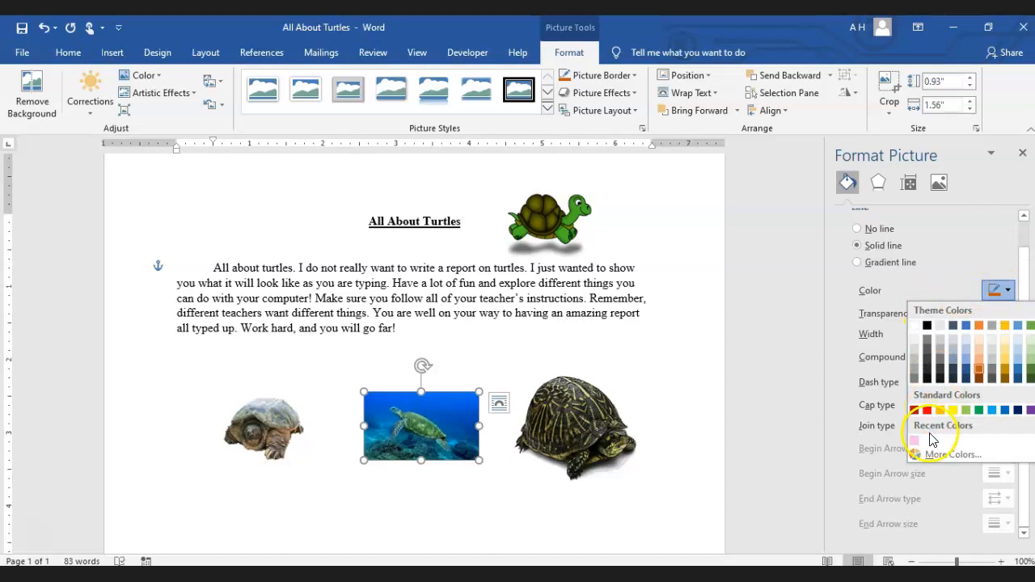
left_click(944, 256)
left_click(905, 263)
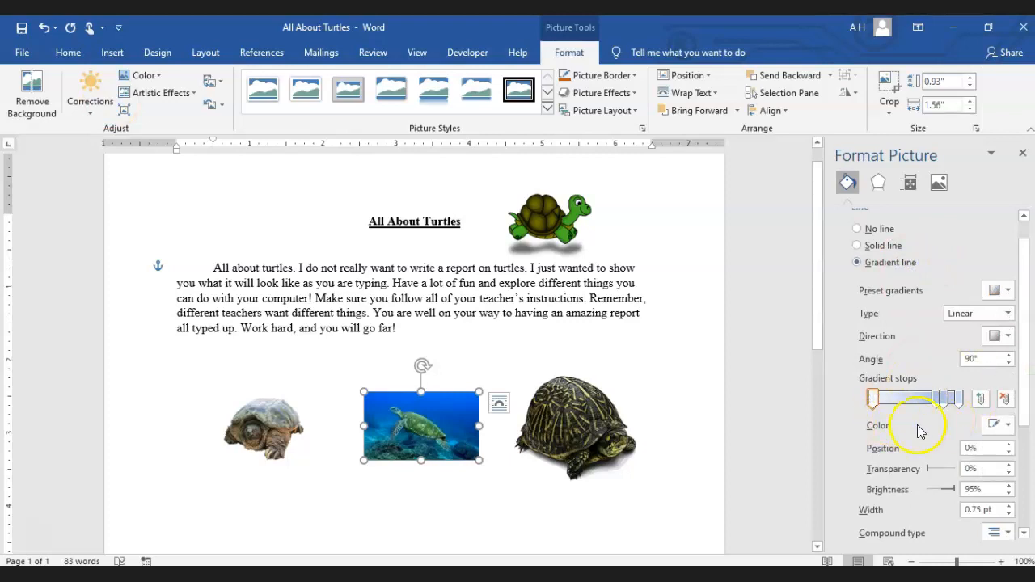
left_click(883, 246)
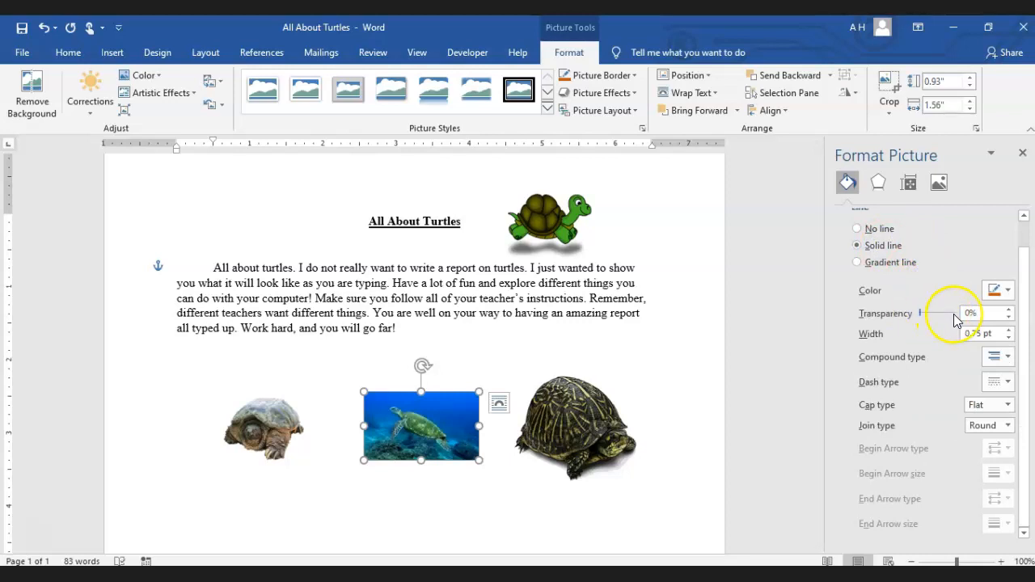
Increase the sea turtle picture's border width to 10.5 pt and close the formatting pane
left_click(1008, 330)
left_click(1008, 330)
left_click(1008, 331)
left_click(1007, 330)
left_click(1008, 330)
left_click(1008, 330)
left_click(1008, 330)
left_click(1008, 330)
left_click(1008, 330)
left_click(1007, 330)
left_click(1008, 330)
left_click(1008, 330)
left_click(1008, 330)
left_click(1008, 330)
left_click(1008, 330)
left_click(1008, 330)
left_click(1008, 330)
left_click(1008, 330)
left_click(1008, 330)
left_click(1008, 330)
left_click(1008, 330)
left_click(1008, 330)
left_click(1008, 330)
left_click(1008, 330)
left_click(1008, 330)
left_click(1008, 330)
left_click(1008, 330)
left_click(1008, 330)
left_click(1008, 330)
left_click(1008, 330)
left_click(1008, 330)
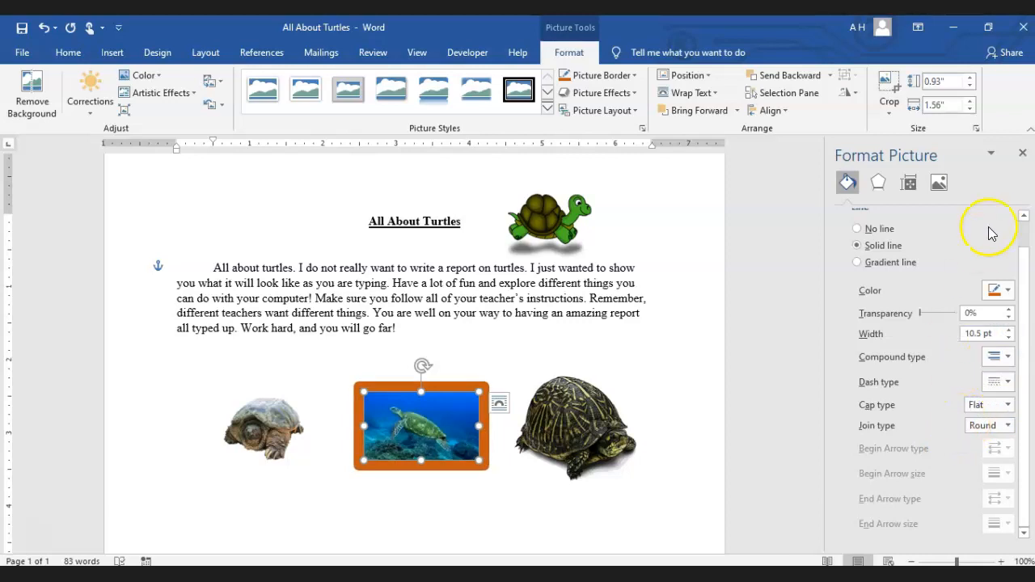
left_click(1022, 153)
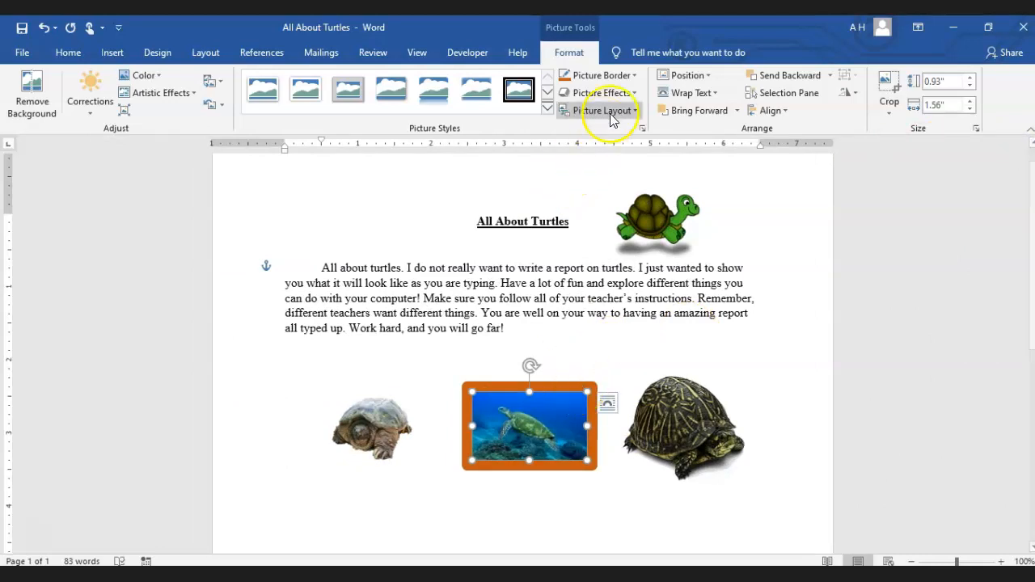
Try the dotted and dashed line styles on the sea turtle picture's border and apply the dash-dot style
left_click(614, 82)
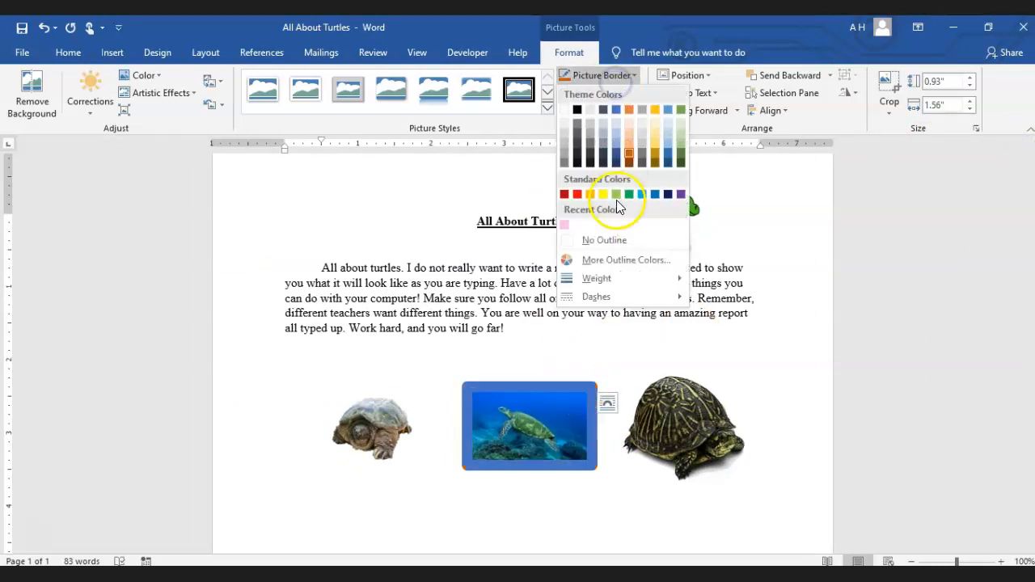
left_click(617, 297)
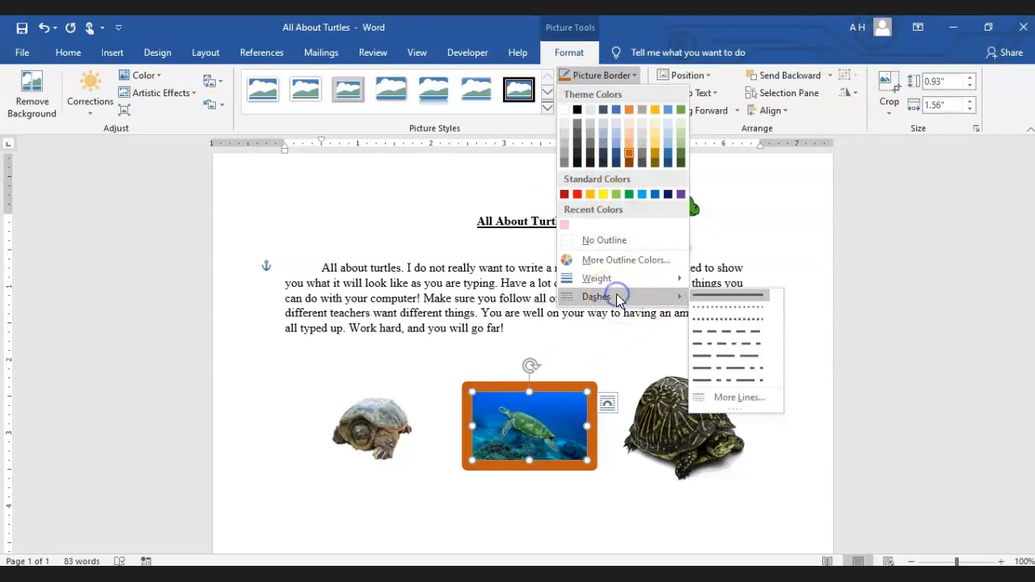
left_click(724, 307)
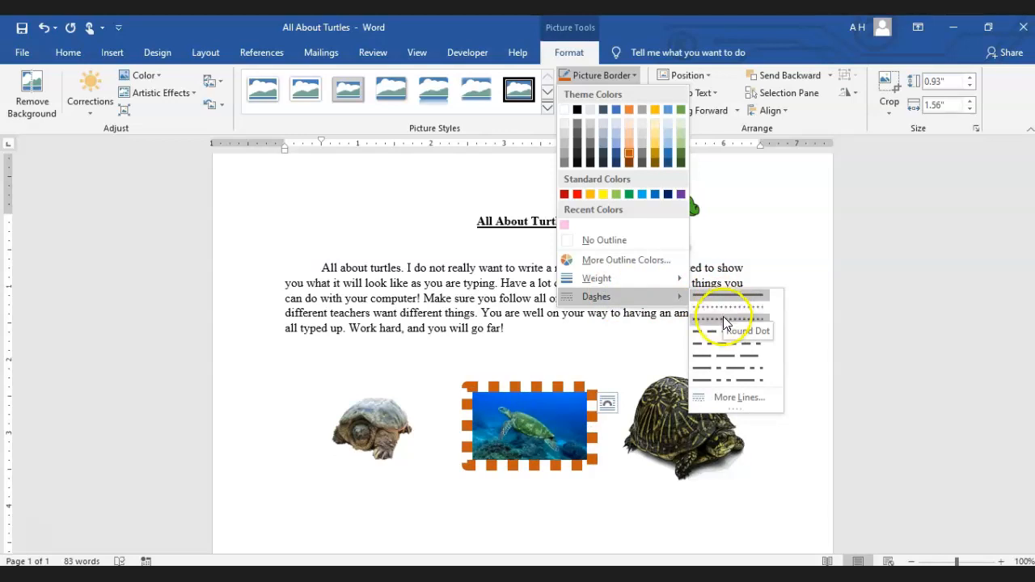
left_click(724, 323)
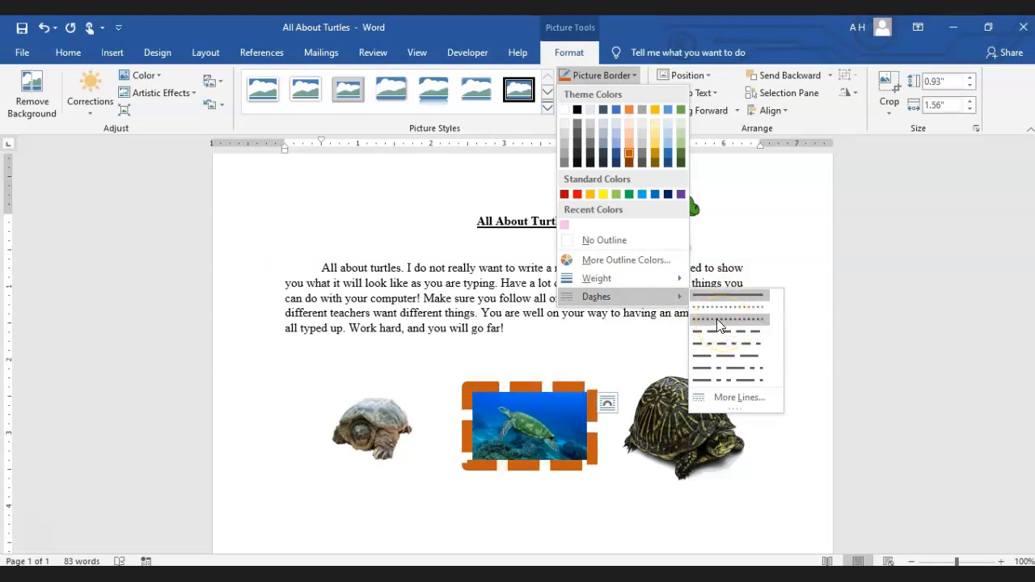
left_click(721, 358)
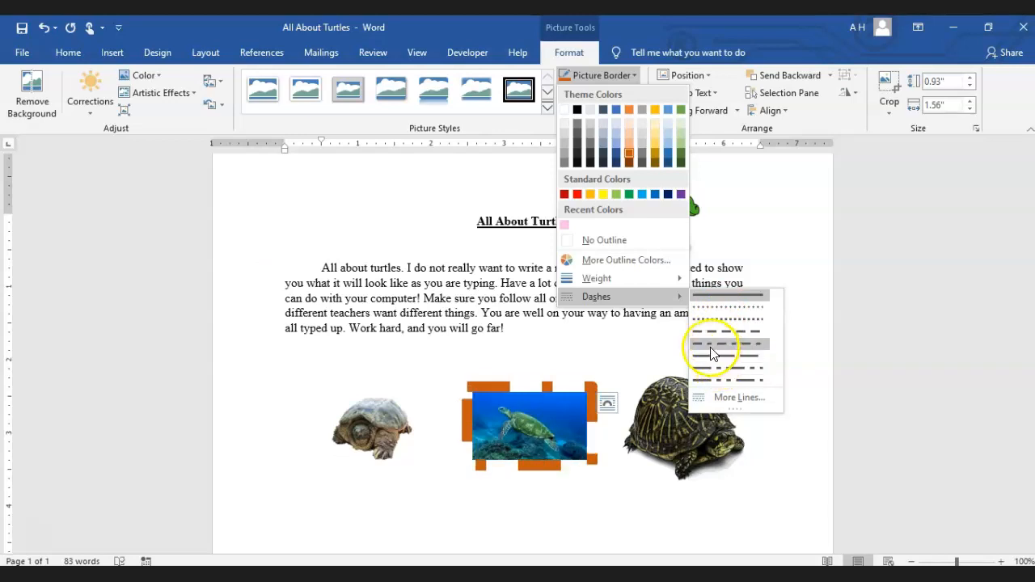
left_click(720, 356)
Set the sea turtle picture's border weight to 3 pt, and remove the outline from the picture
left_click(601, 74)
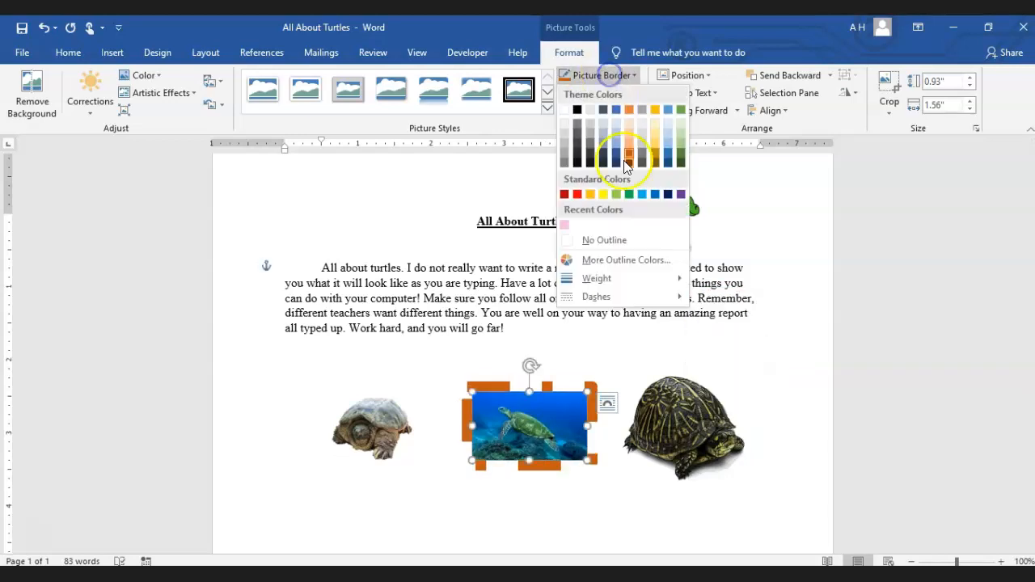
left_click(599, 278)
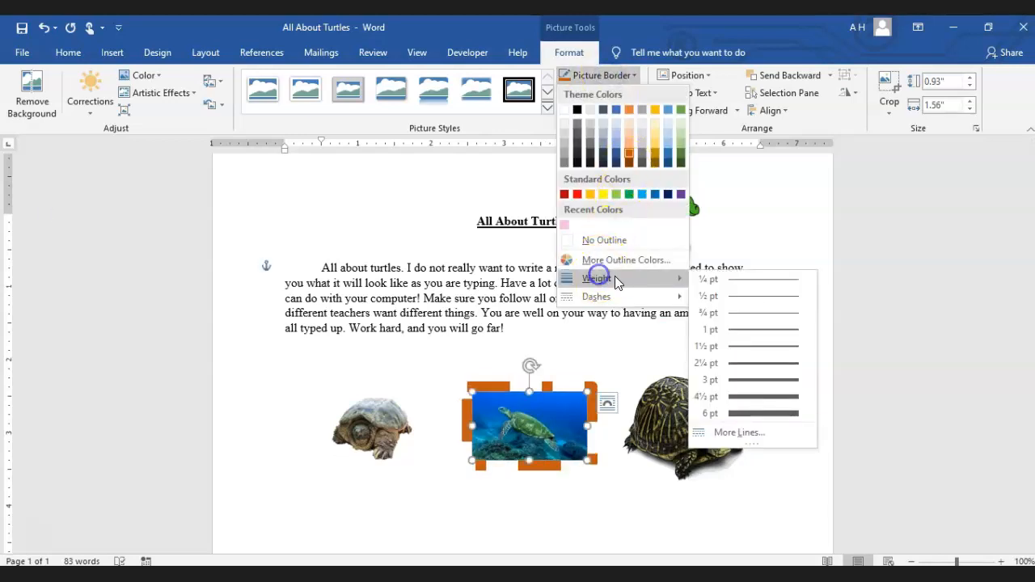
left_click(764, 379)
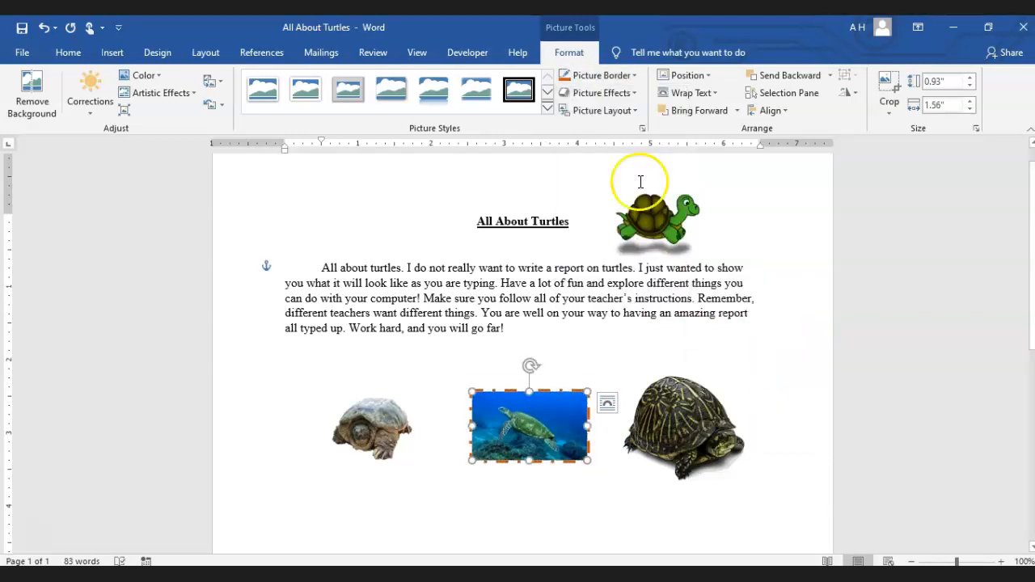
left_click(598, 74)
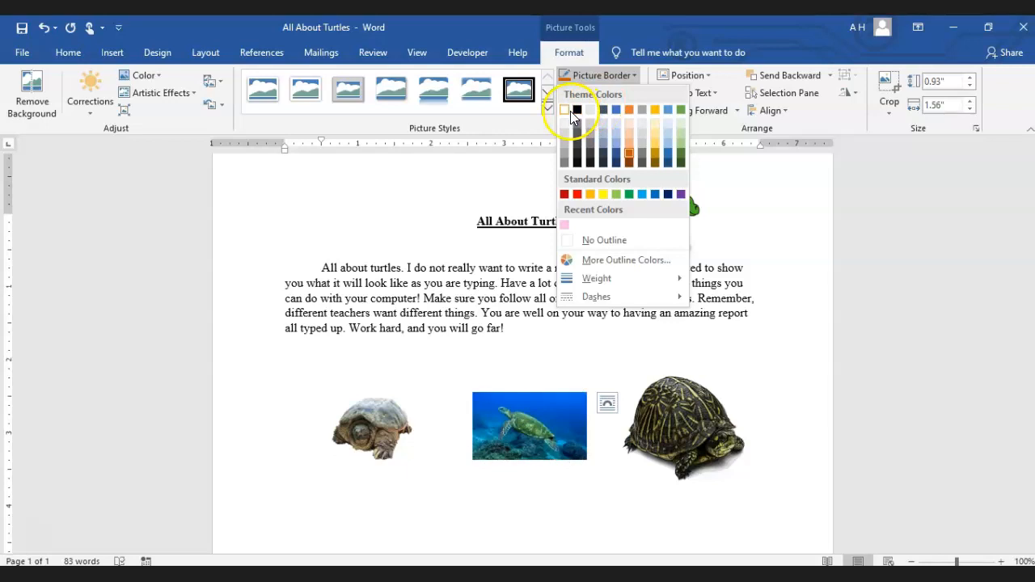
left_click(639, 242)
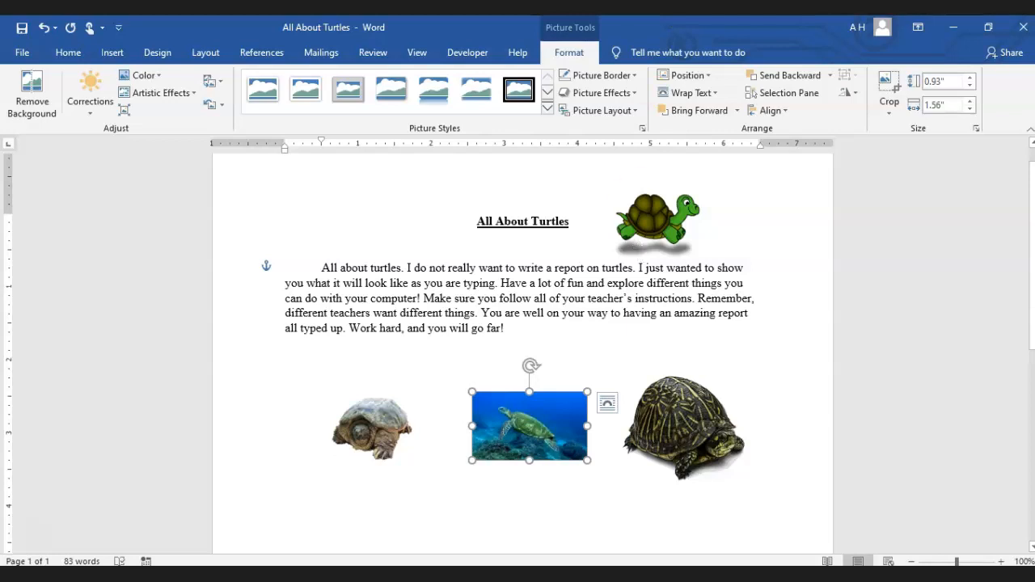
Preview the preset picture effects on the sea turtle picture without applying one
left_click(613, 107)
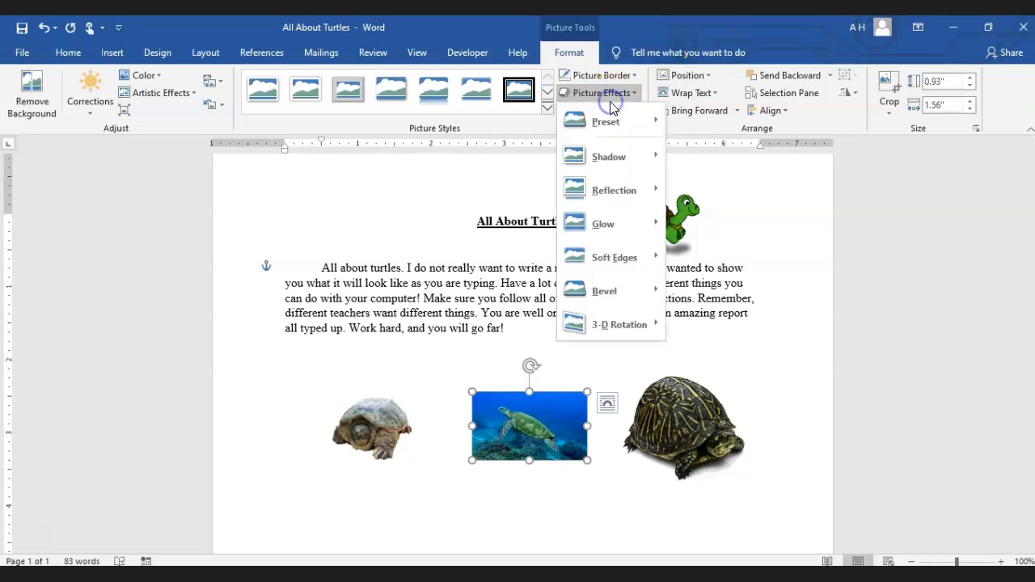
left_click(611, 115)
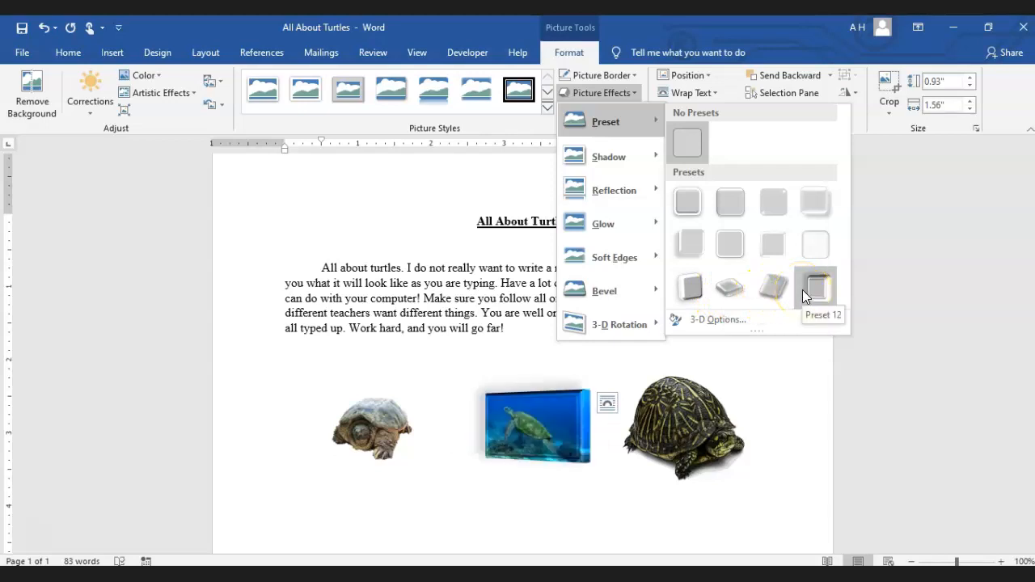
left_click(698, 398)
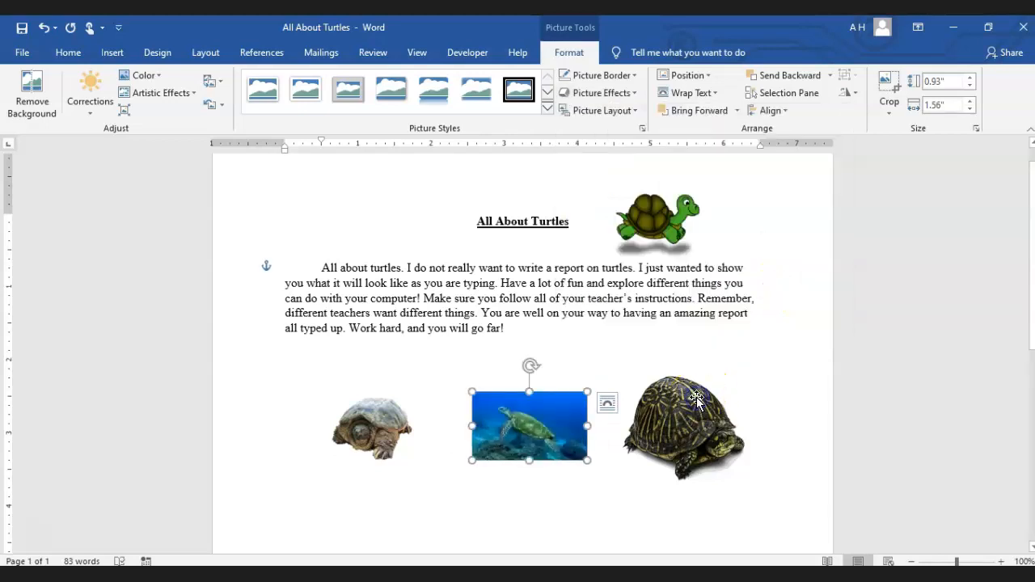
Preview the preset picture effects on the large dark turtle picture, and open the presets for the small brown turtle picture without applying any
left_click(697, 398)
left_click(598, 92)
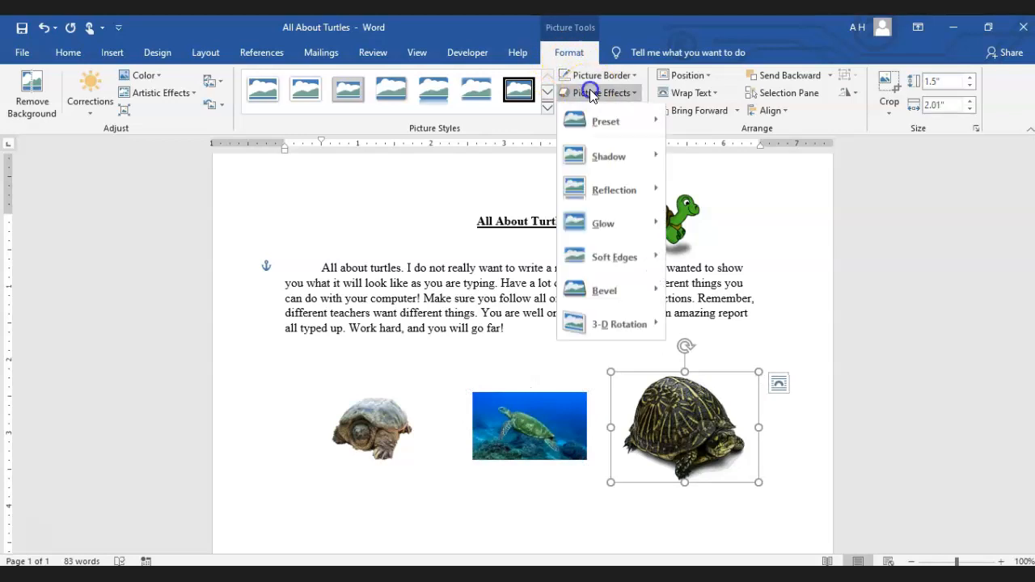
mouse_move(617, 120)
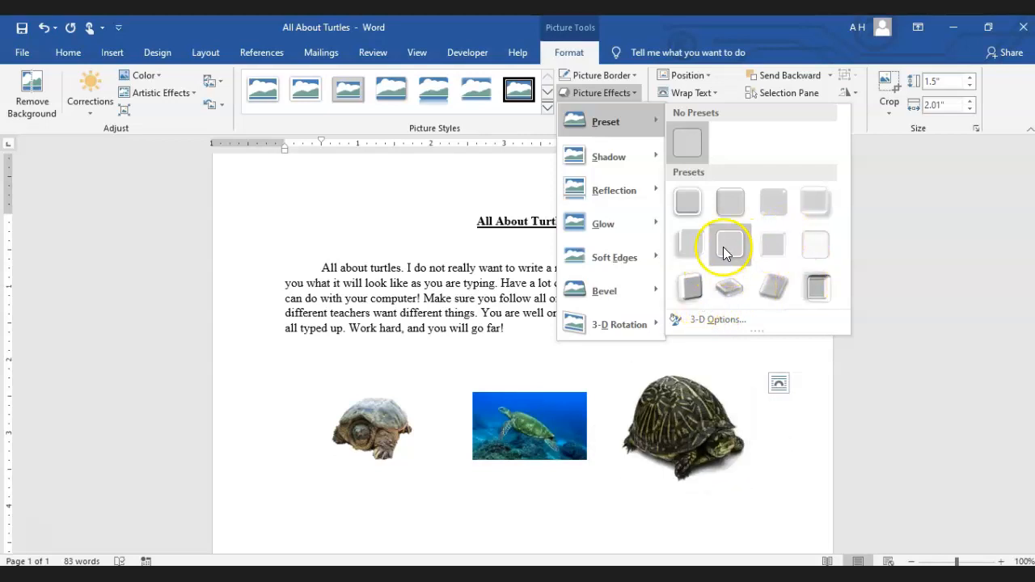
left_click(365, 433)
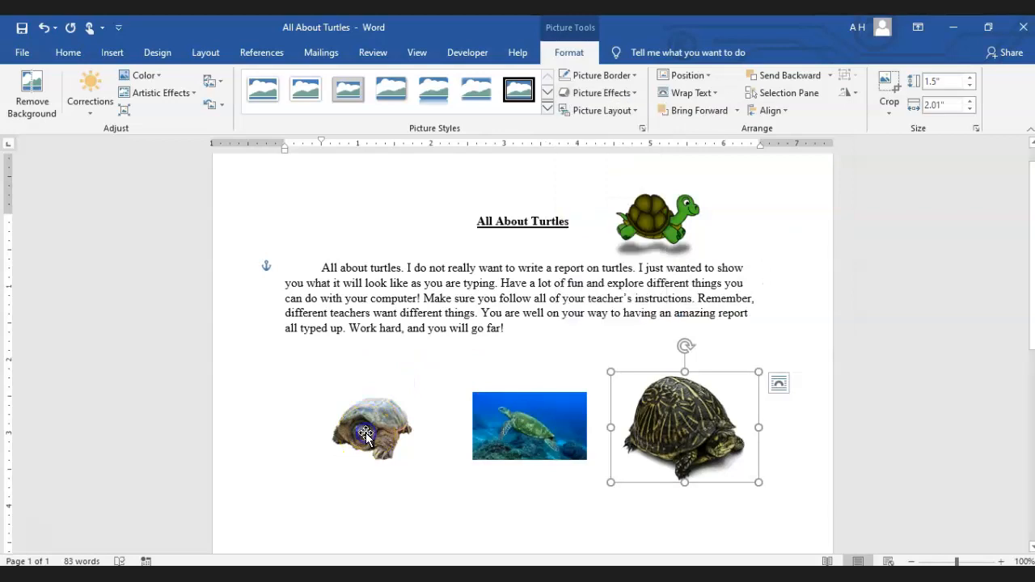
left_click(365, 433)
left_click(602, 92)
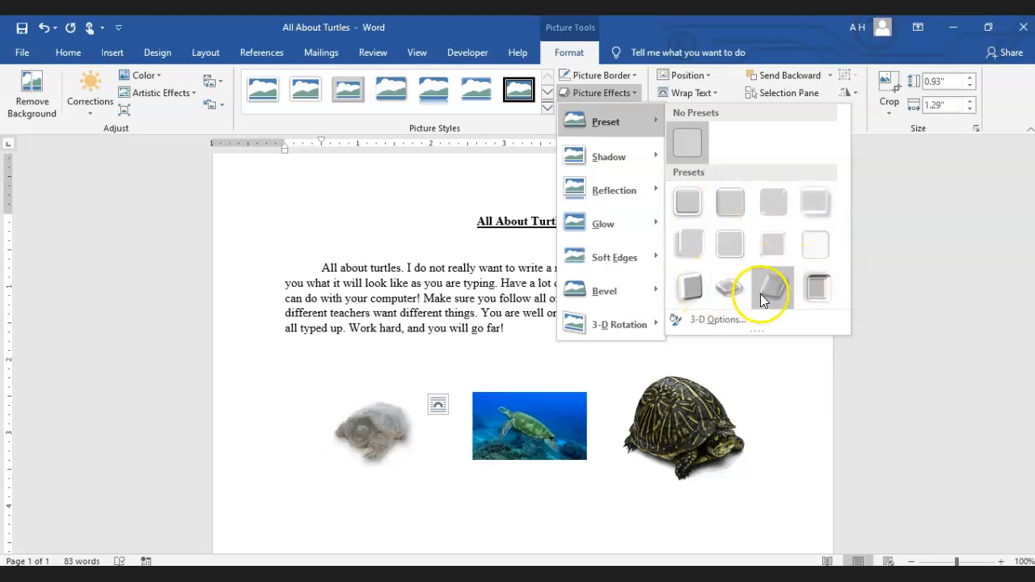
left_click(564, 453)
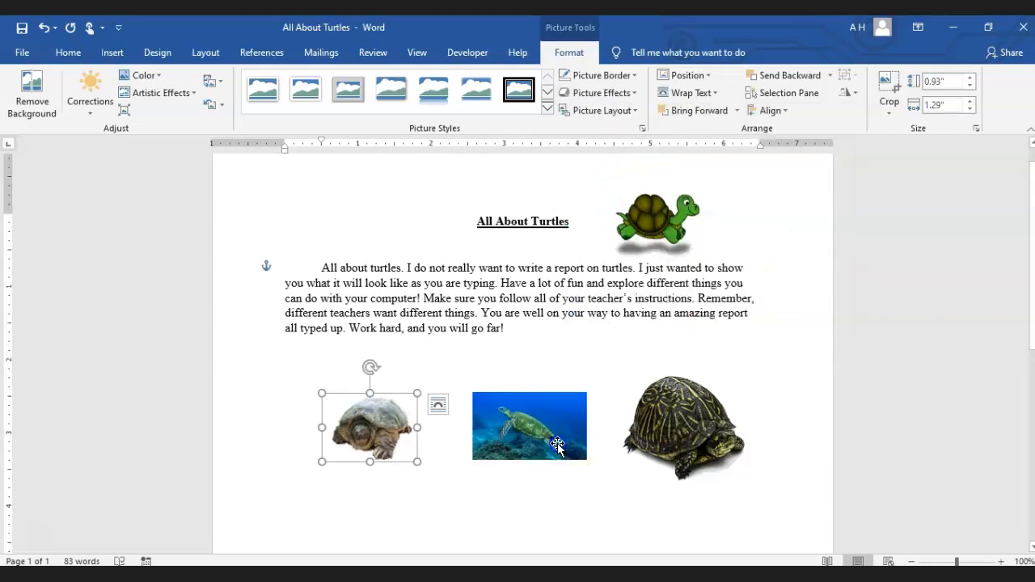
Apply the first inner shadow variation to the sea turtle picture
left_click(564, 454)
left_click(602, 93)
mouse_move(615, 157)
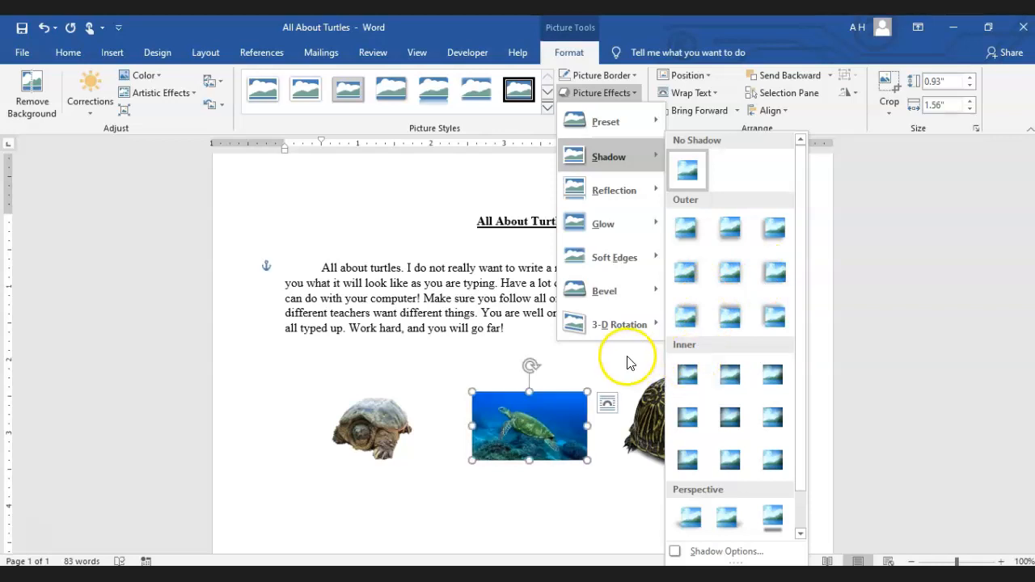
left_click(677, 386)
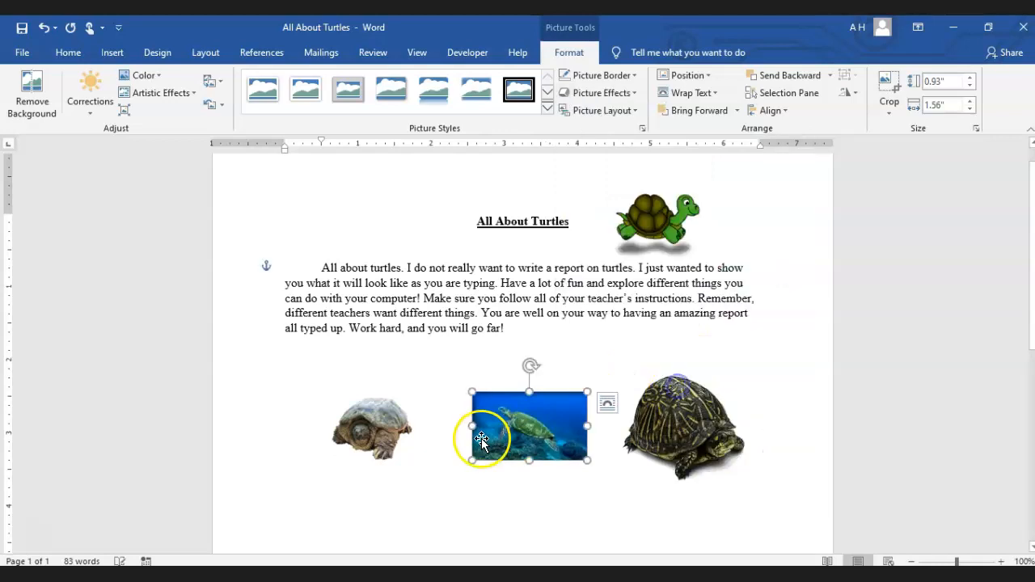
Customize the sea turtle picture's shadow with an angle of 296° and the recently used light pink color, and collapse the shadow settings
left_click(599, 93)
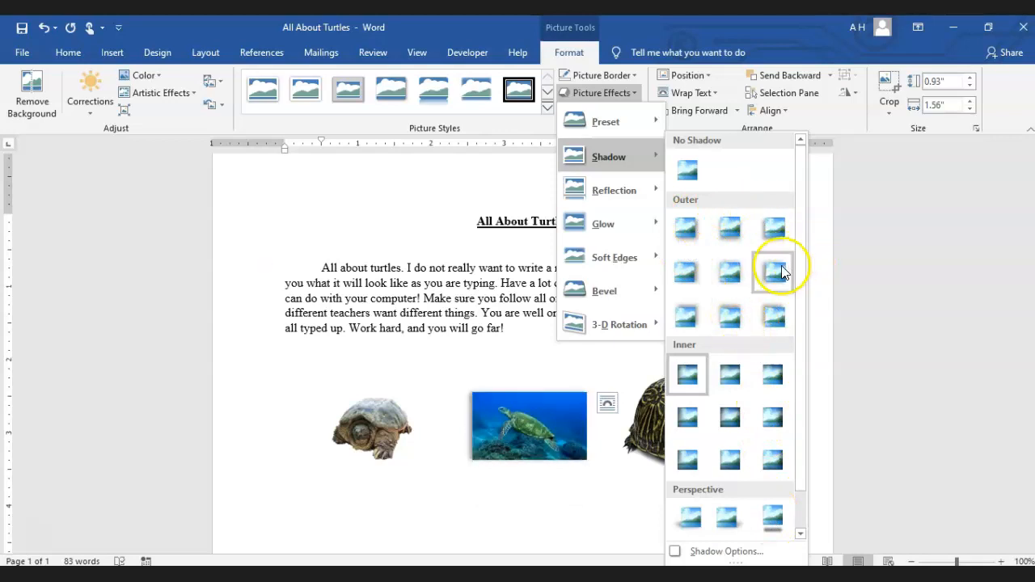
left_click_drag(797, 267, 796, 327)
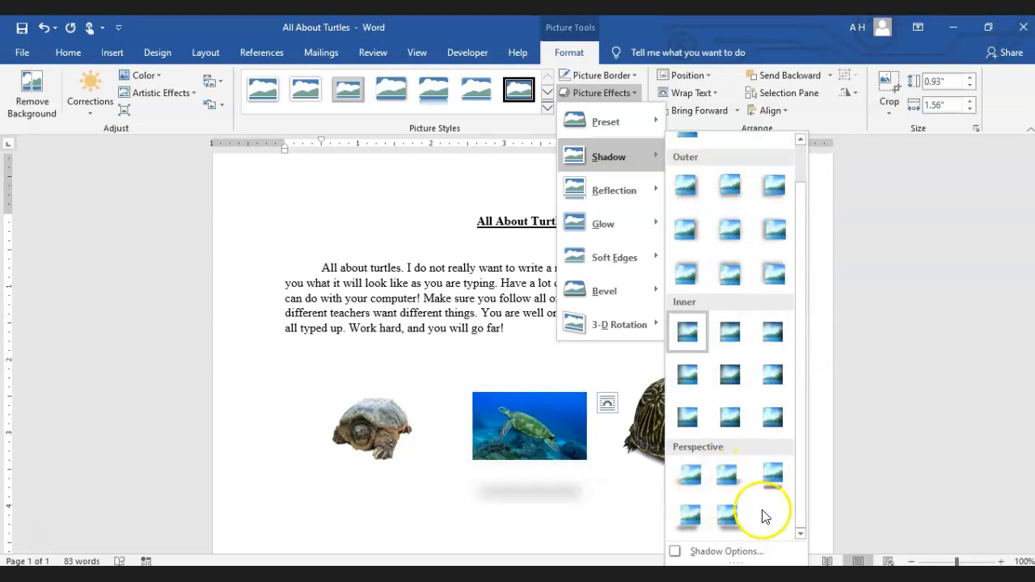
left_click(690, 552)
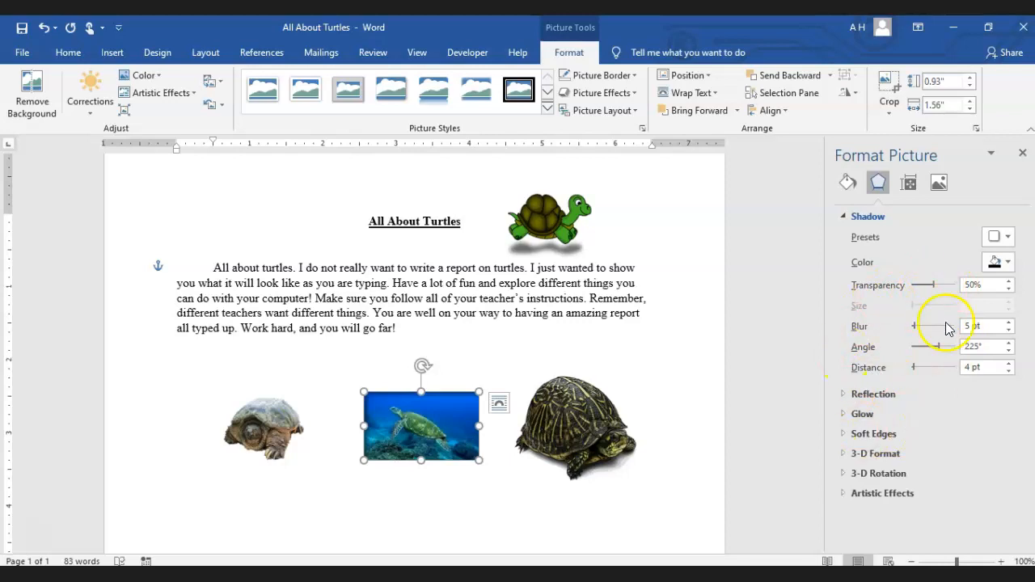
left_click_drag(939, 343, 948, 343)
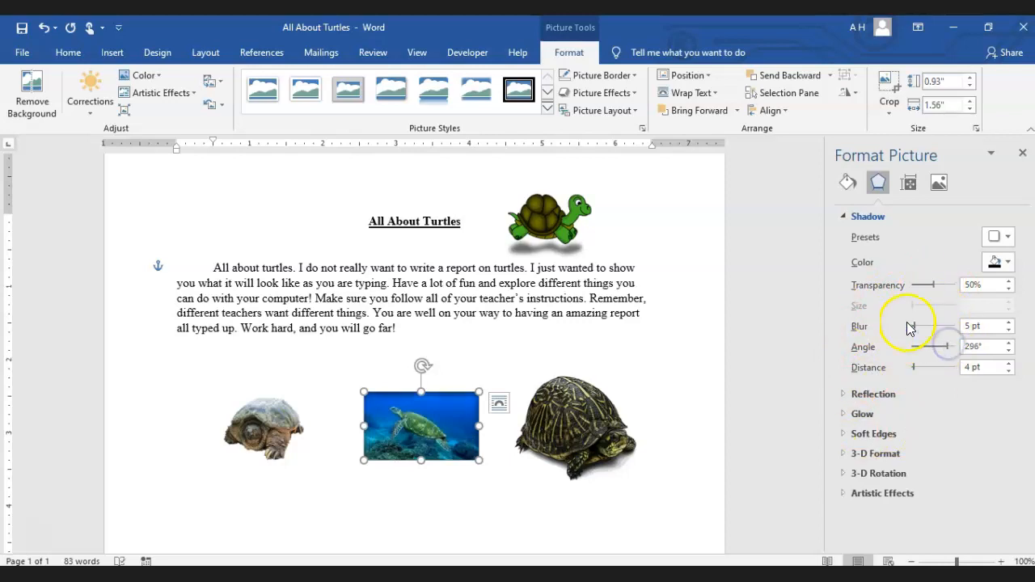
left_click(995, 263)
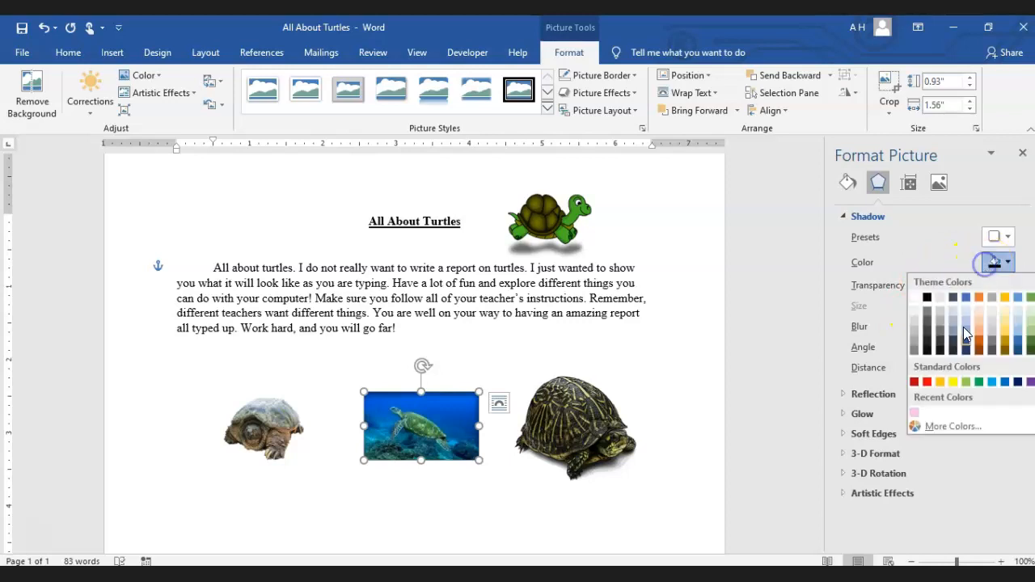
left_click(915, 414)
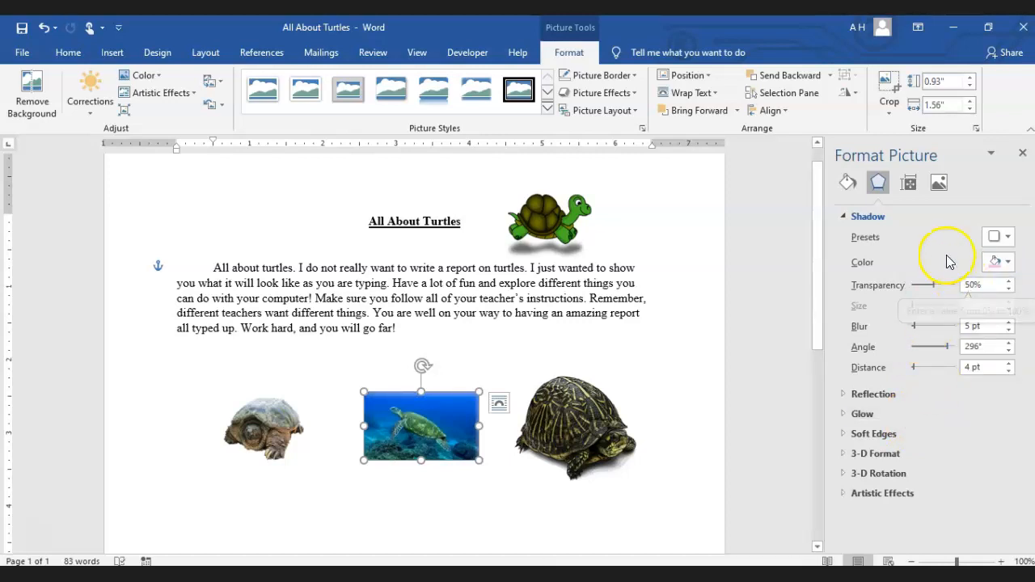
left_click(915, 222)
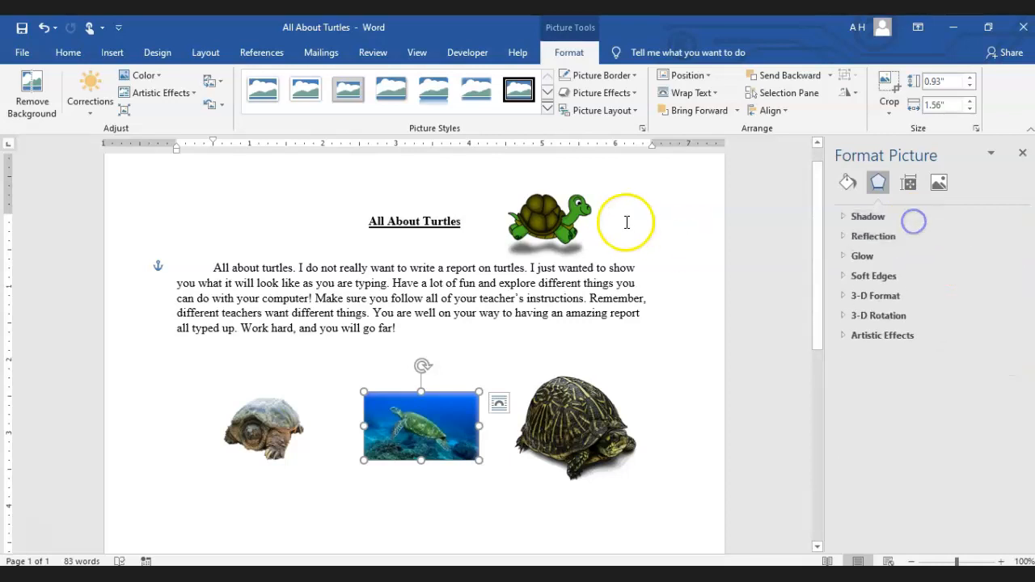
Remove the shadow from the sea turtle picture
left_click(603, 93)
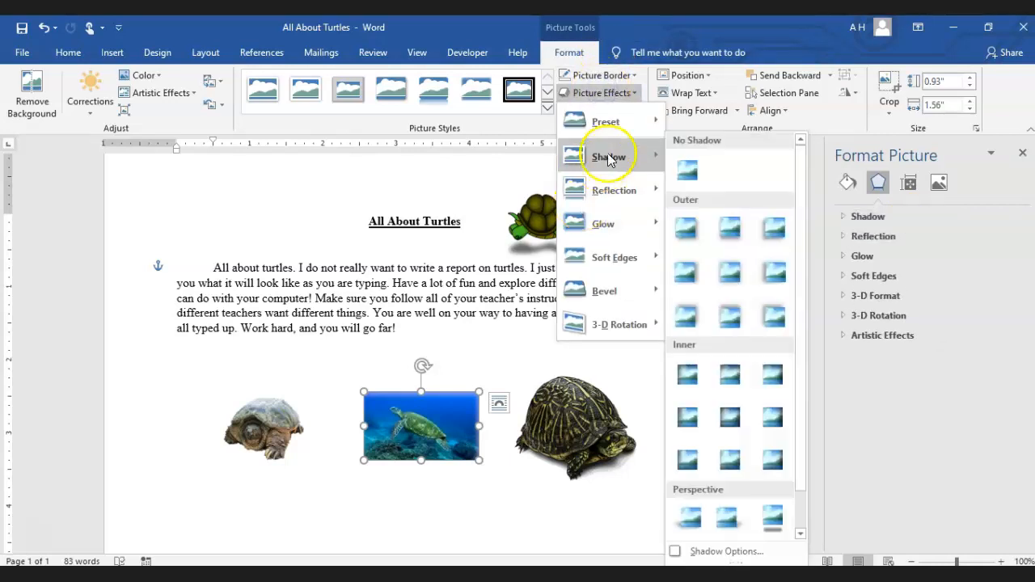
left_click(698, 168)
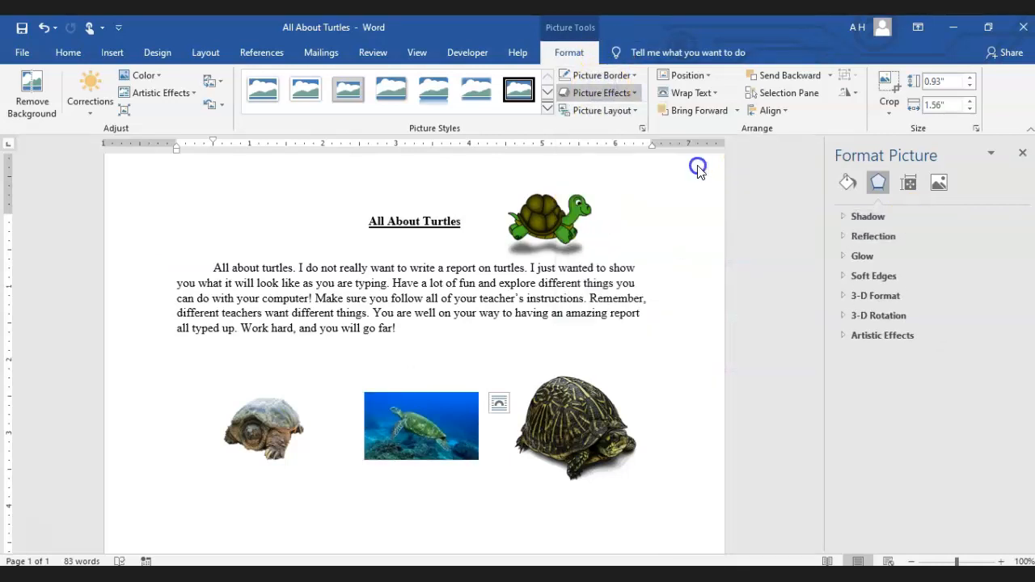
Preview the reflection, glow, soft edges and bevel effects on the sea turtle picture without applying any
left_click(594, 93)
mouse_move(600, 187)
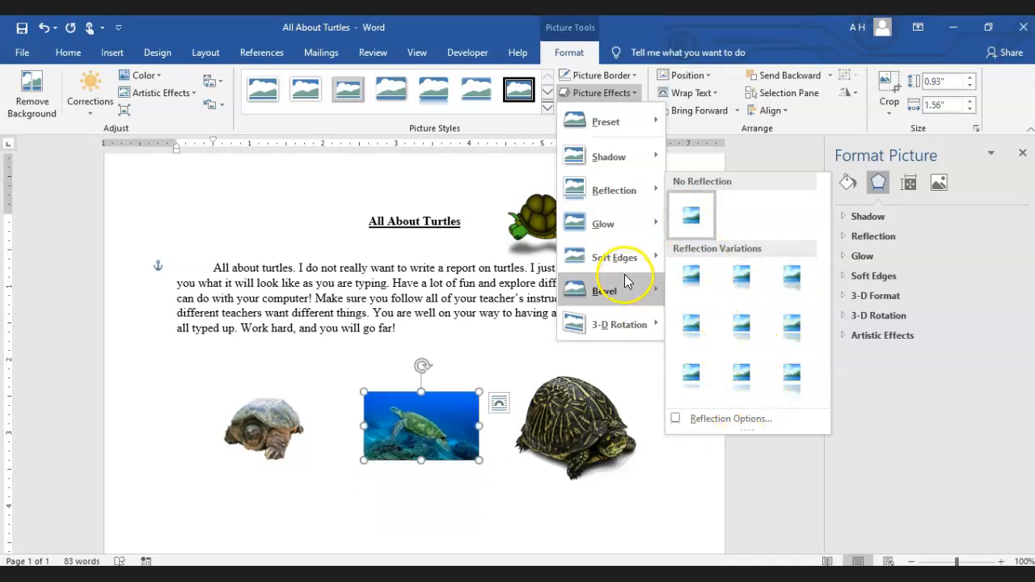
mouse_move(618, 236)
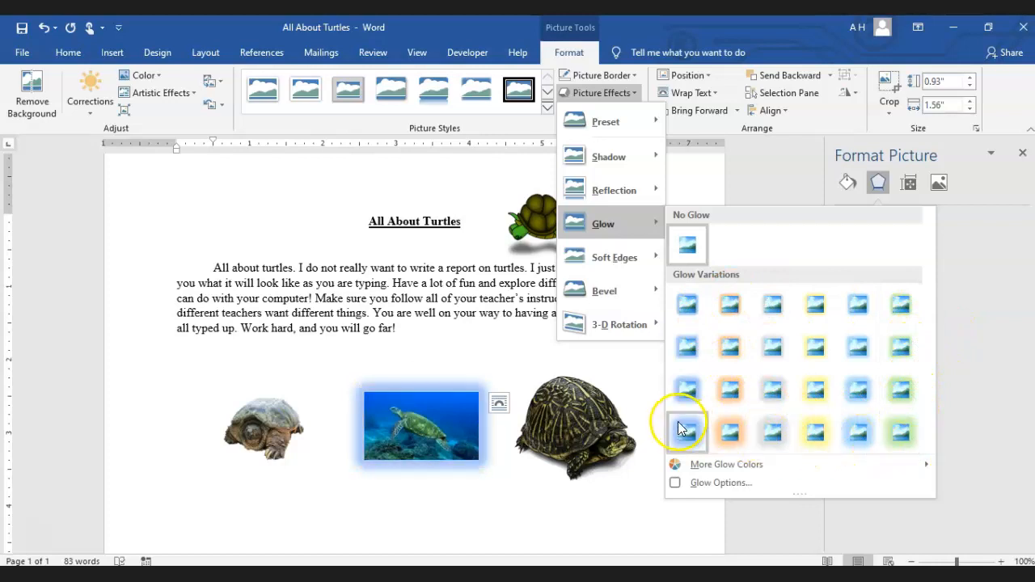
mouse_move(759, 467)
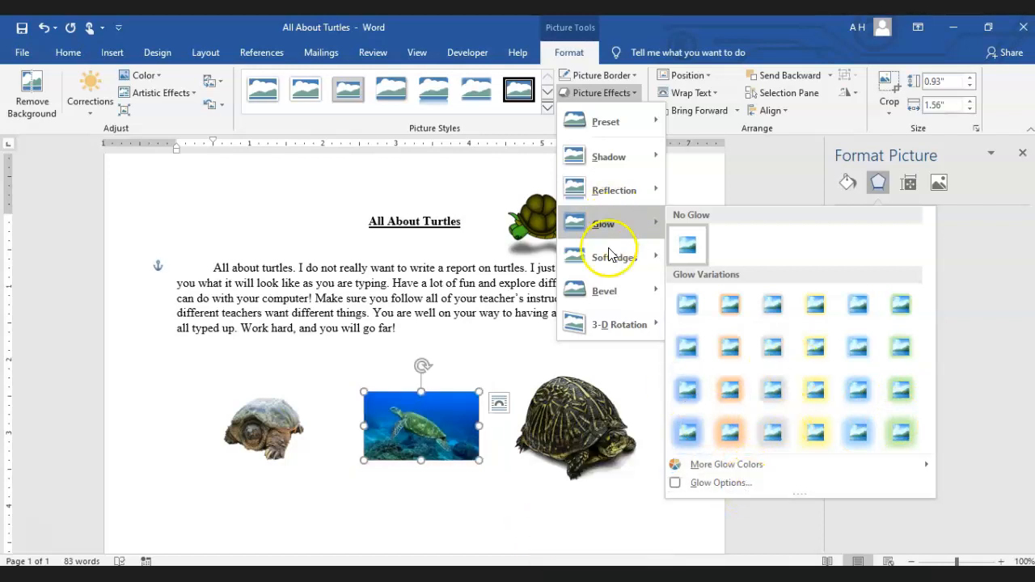
mouse_move(611, 257)
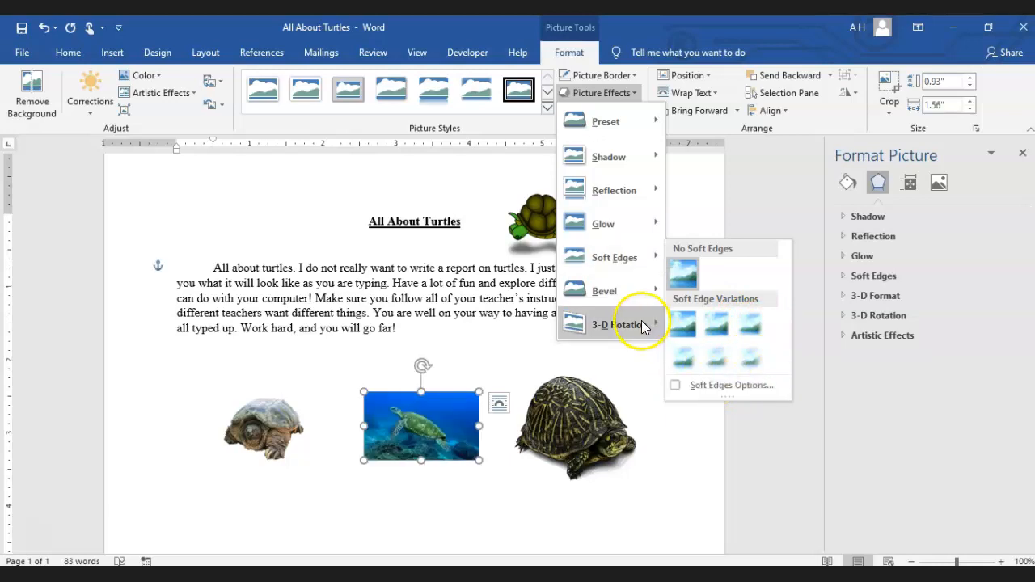
mouse_move(631, 298)
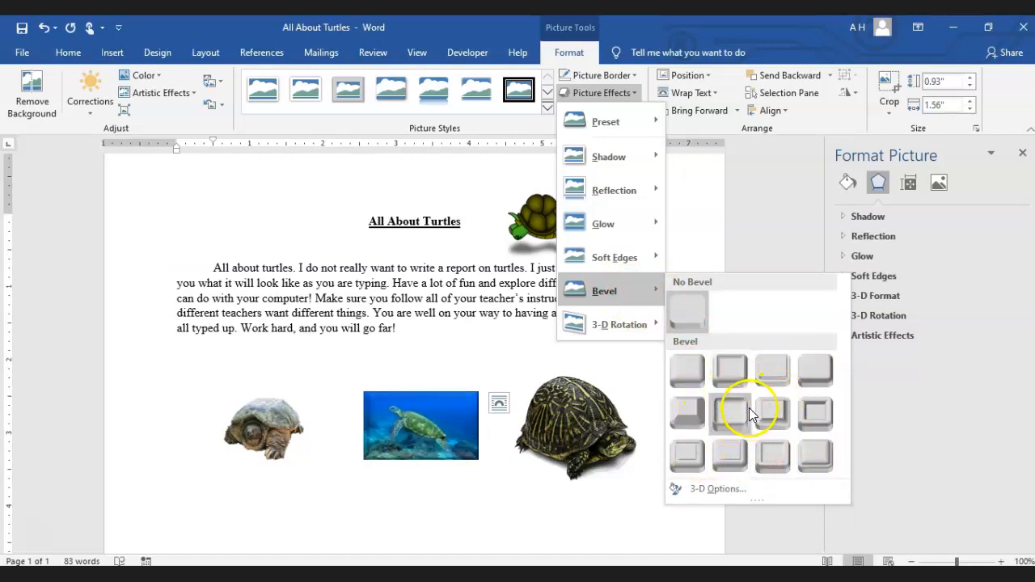
mouse_move(630, 323)
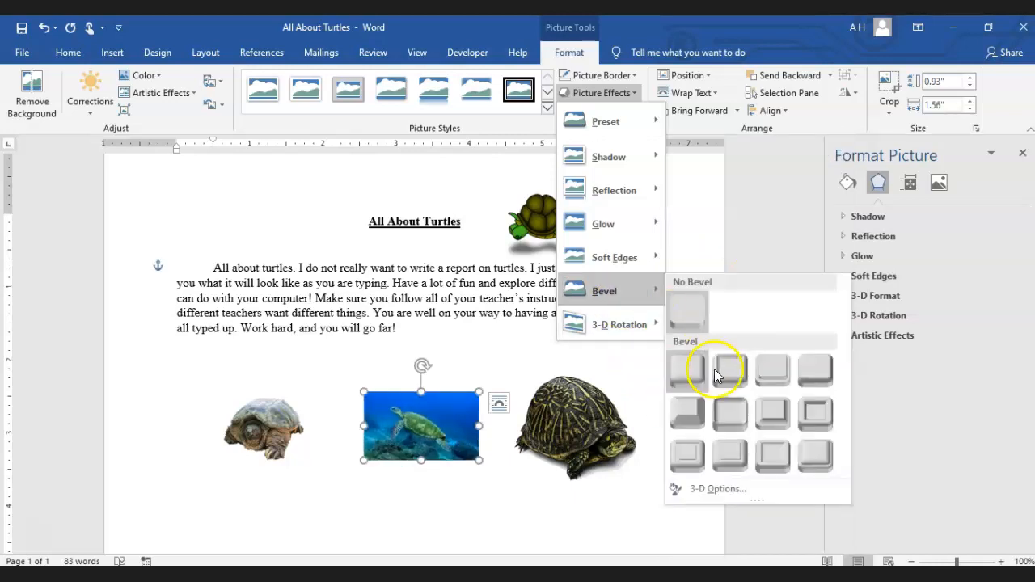
Apply the Preset 5 picture effect to the sea turtle picture
mouse_move(597, 132)
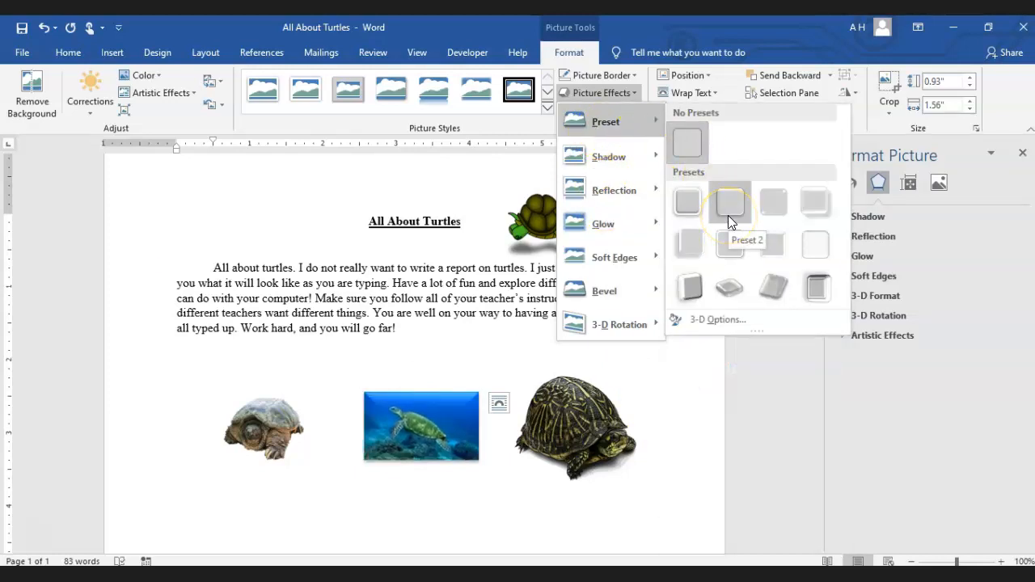
left_click(697, 247)
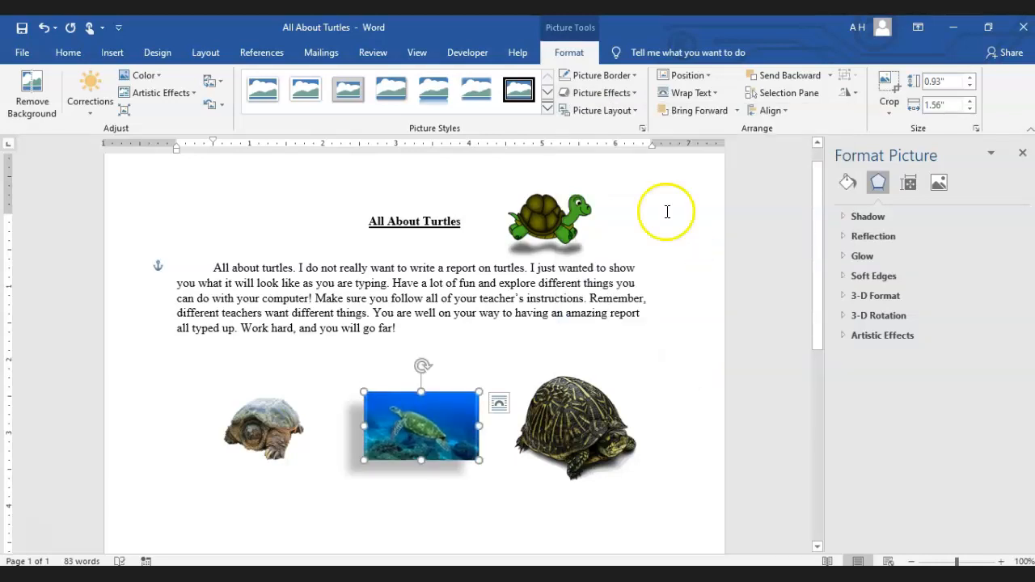
Preview the picture layouts on the sea turtle picture, including Ascending Picture Accent Process, and leave the picture without a layout
left_click(605, 112)
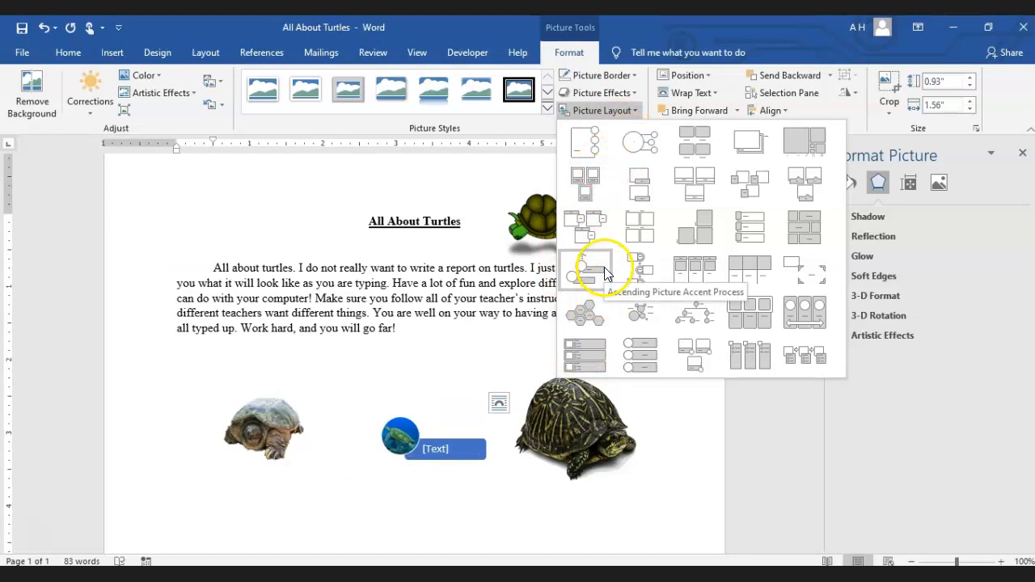
left_click(595, 243)
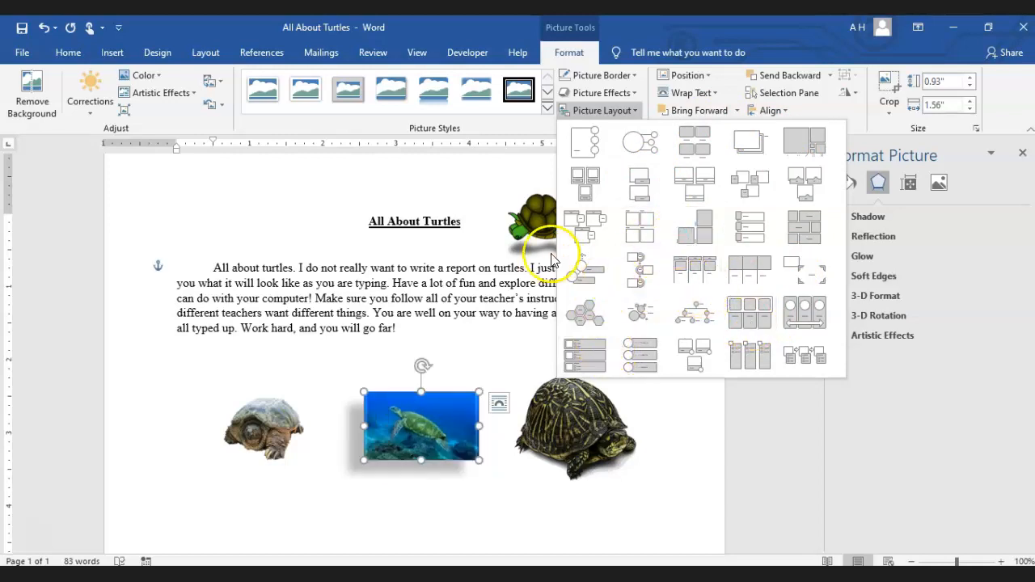
left_click(471, 364)
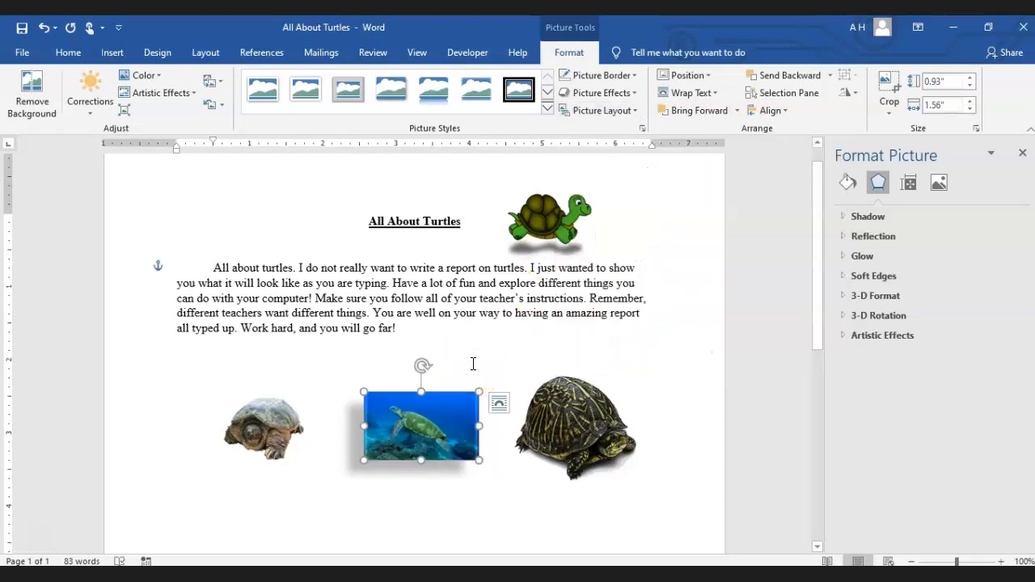